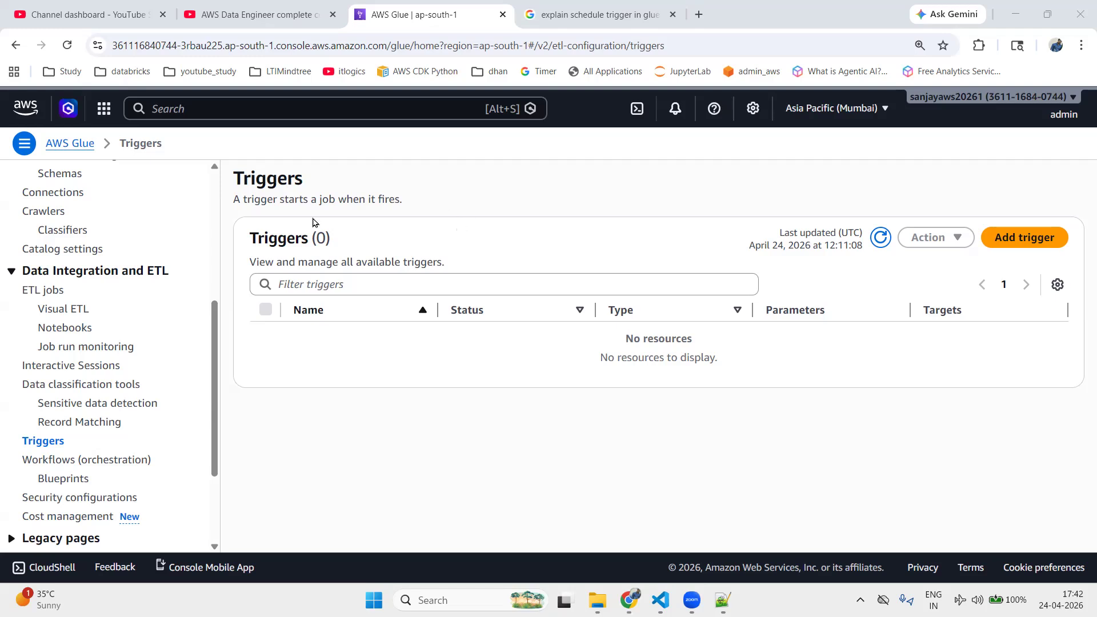
Switch to YouTube and review the latest AWS Glue videos in the AWS Data Engineer complete course playlist
click(250, 16)
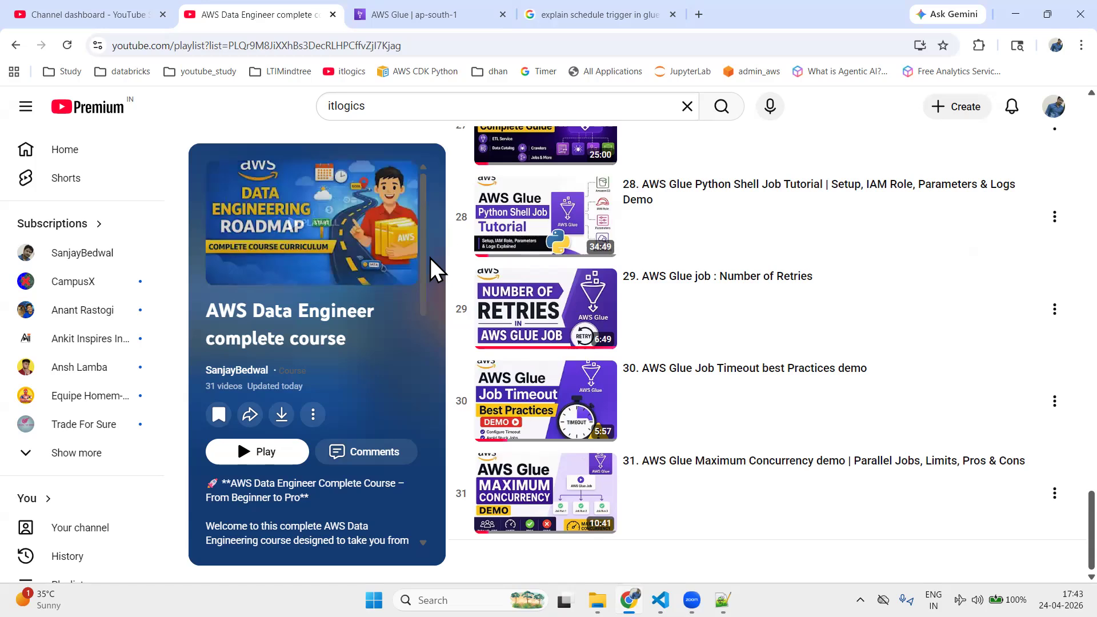
scroll(691, 395, up, 3)
scroll(708, 343, down, 2)
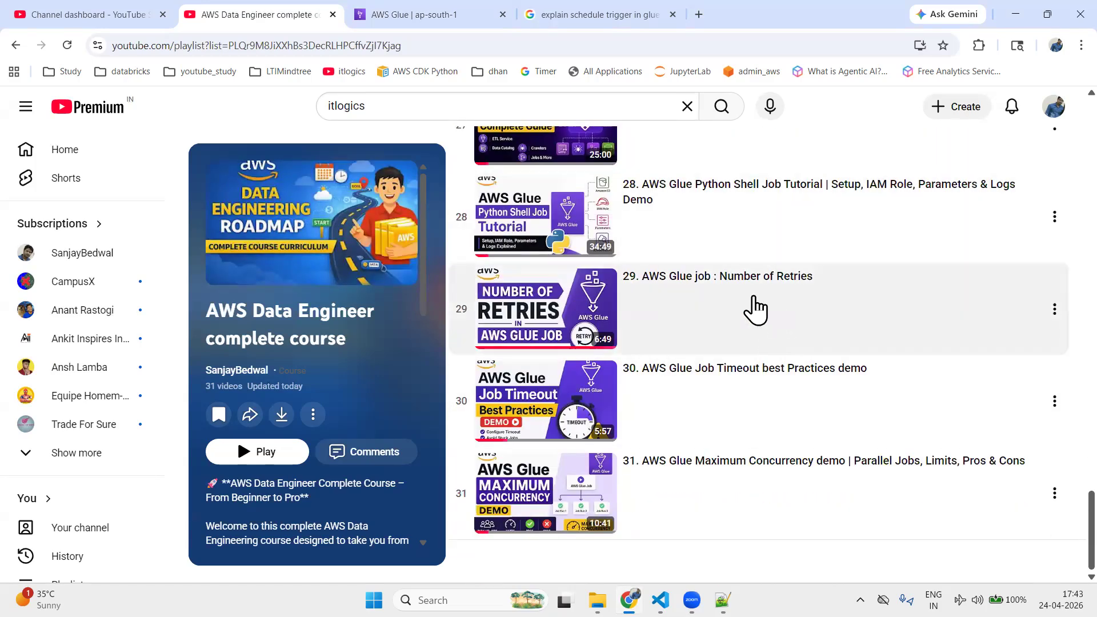
scroll(742, 452, up, 2)
scroll(736, 471, down, 2)
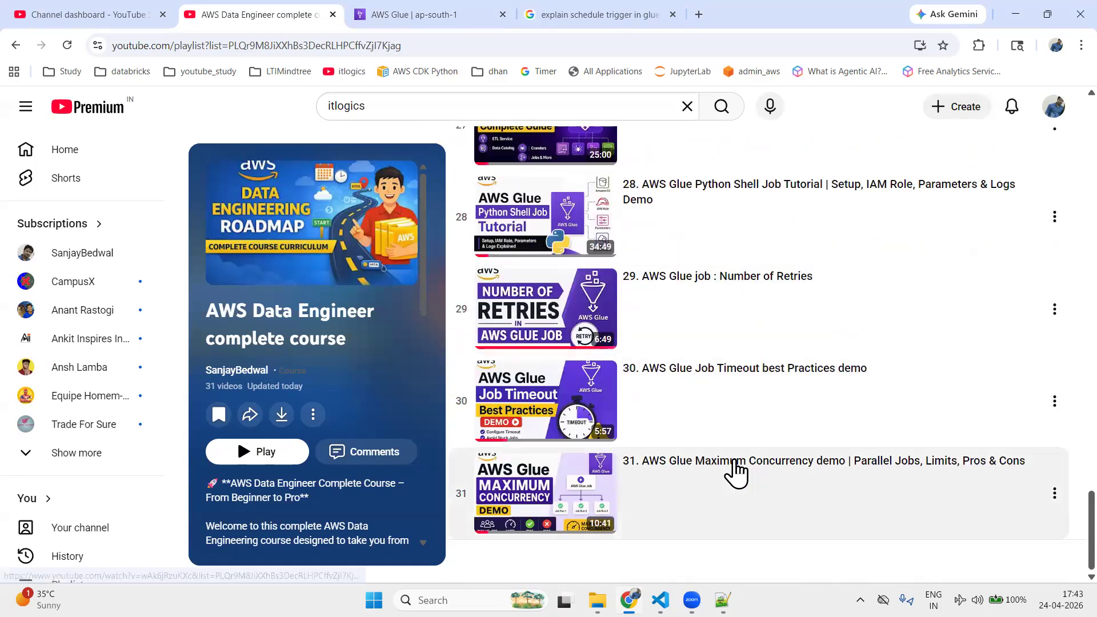
scroll(734, 331, up, 2)
scroll(734, 331, down, 2)
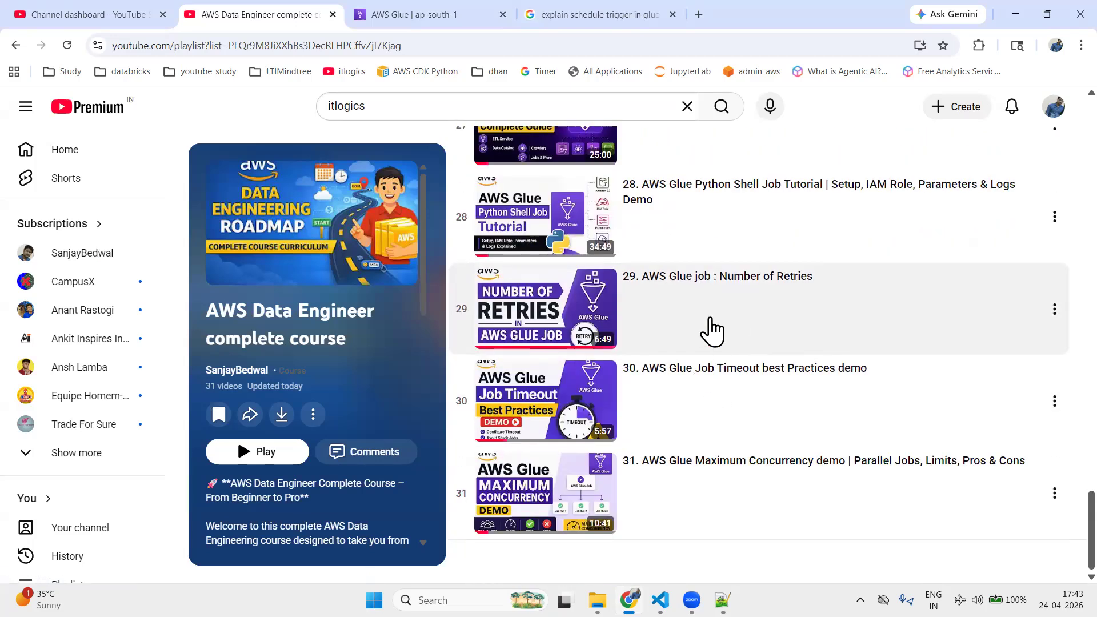
Return to the AWS Glue console and open the ETL jobs page in a new browser tab
click(427, 12)
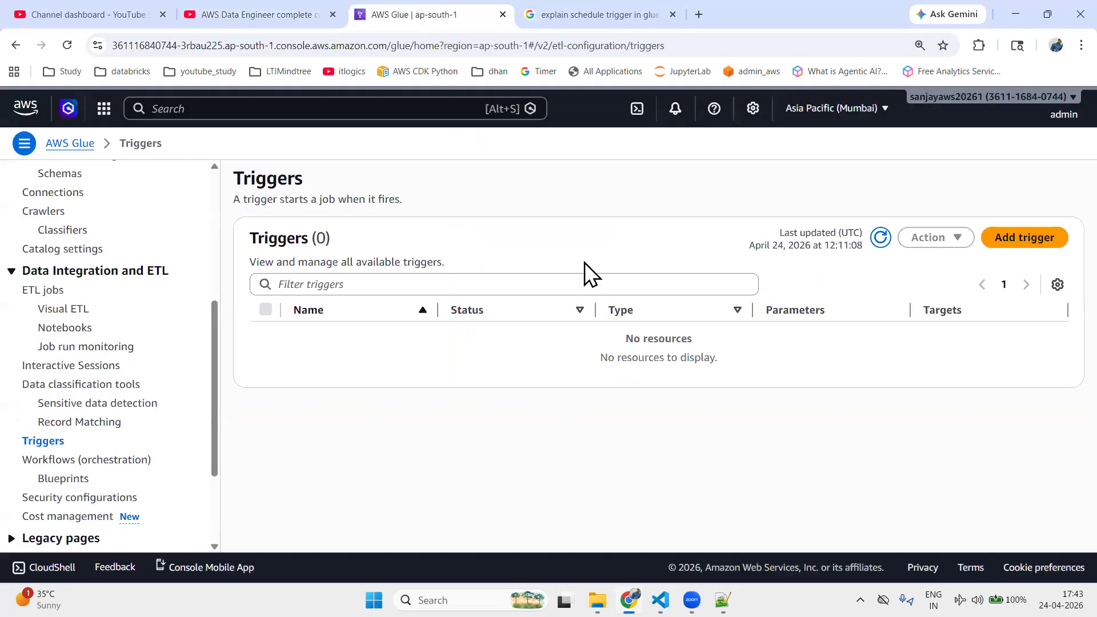
scroll(53, 269, up, 5)
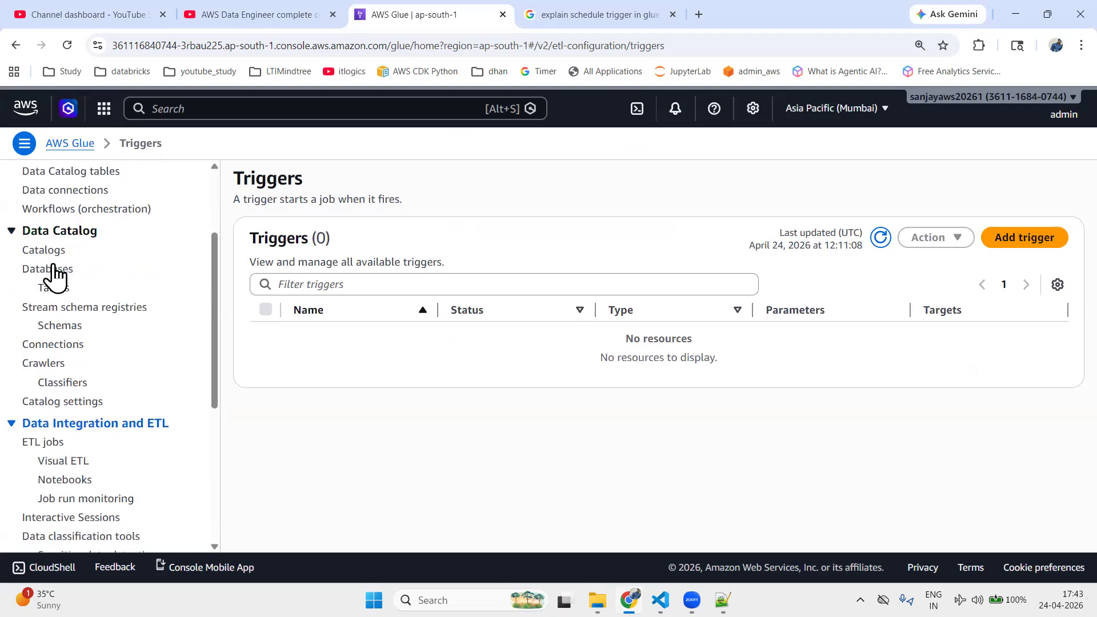
right_click(53, 237)
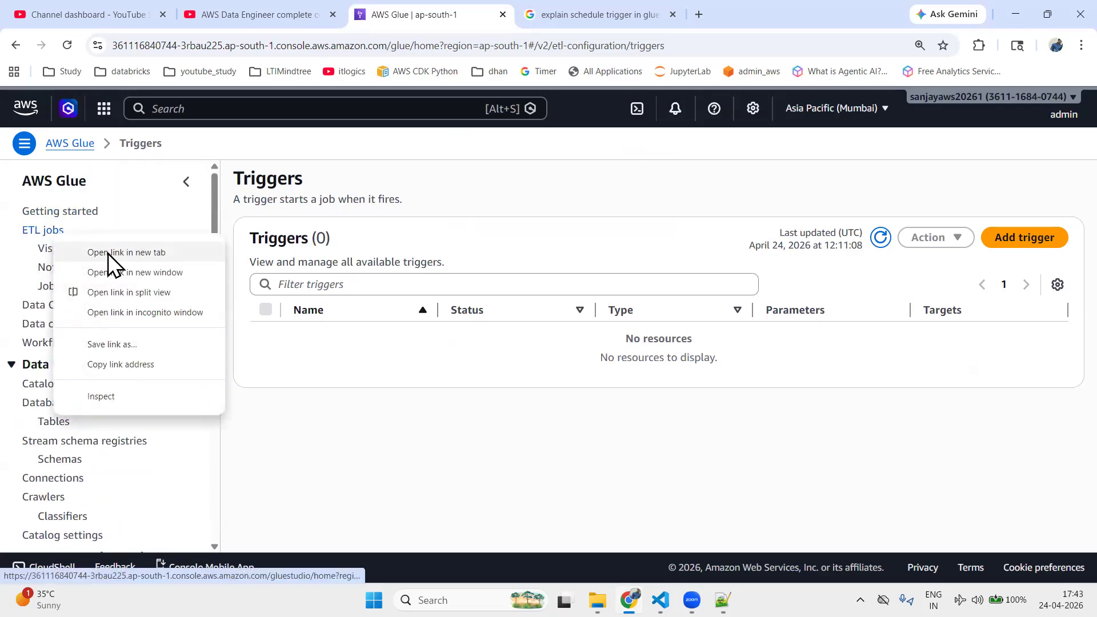
click(108, 254)
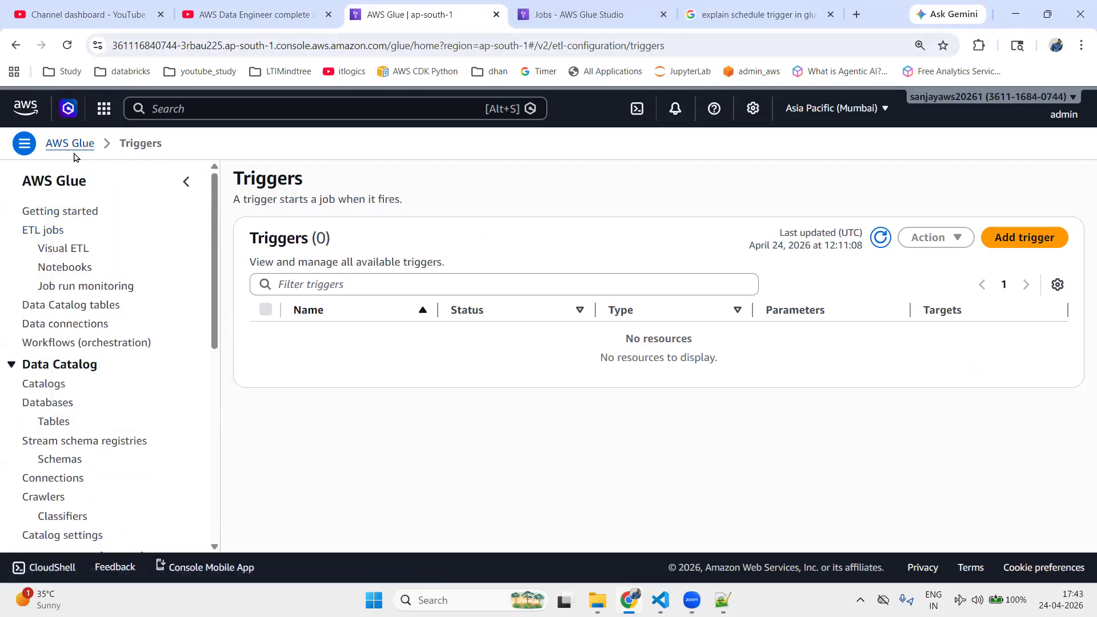
Examine the Data Integration and ETL section of the Glue navigation, collapsing and expanding it to locate Triggers
drag(213, 197, 170, 317)
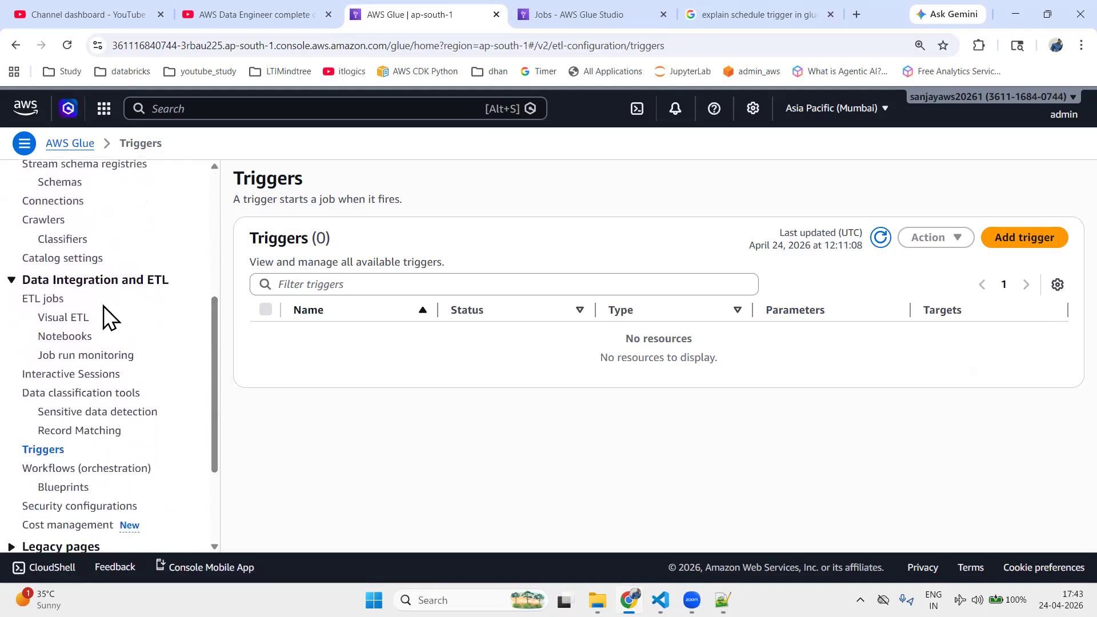
click(9, 281)
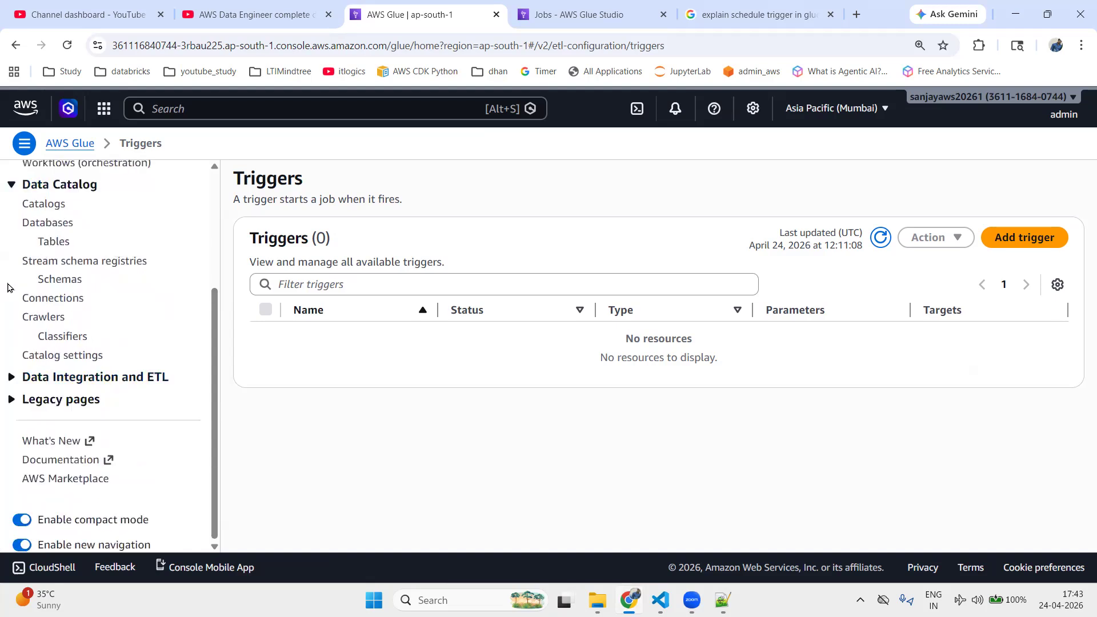
click(11, 379)
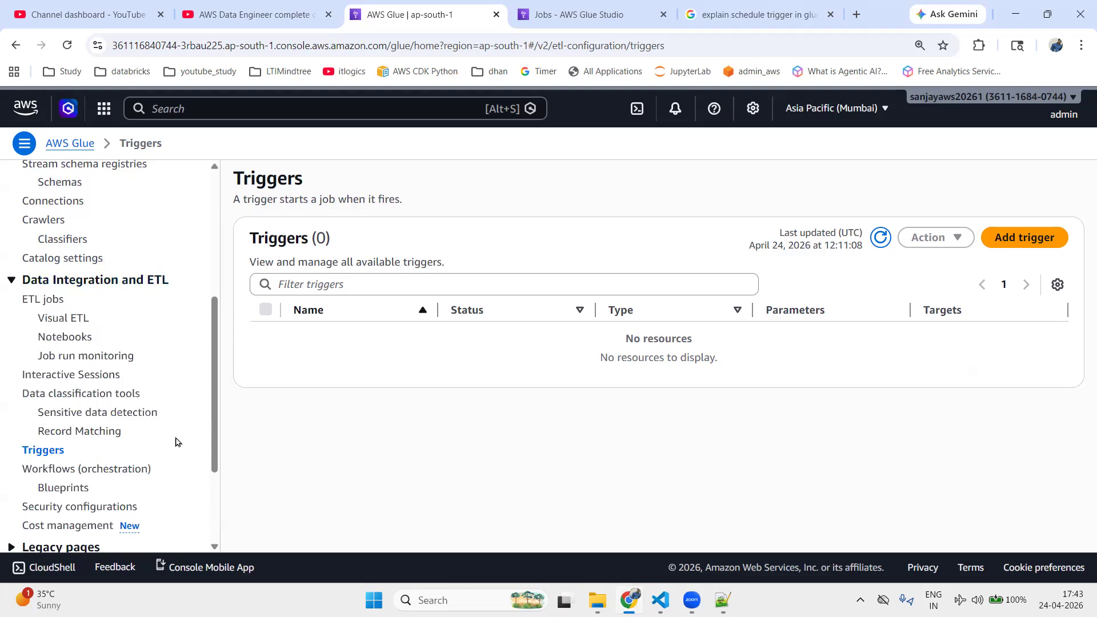
scroll(148, 320, down, 3)
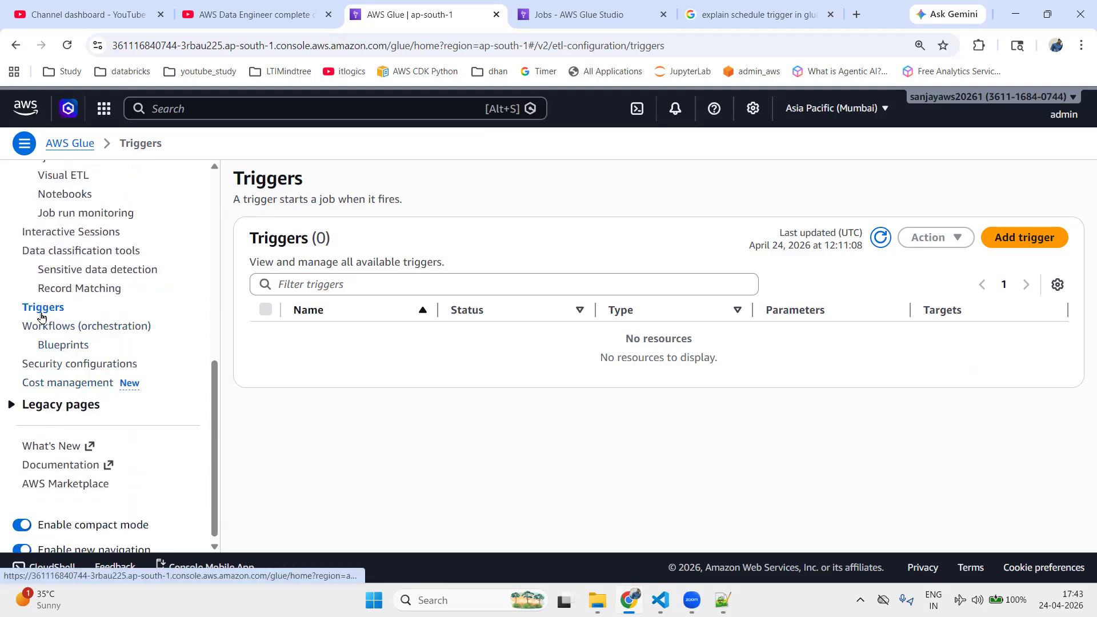
Open demo1-job from the list of jobs in AWS Glue Studio
click(583, 6)
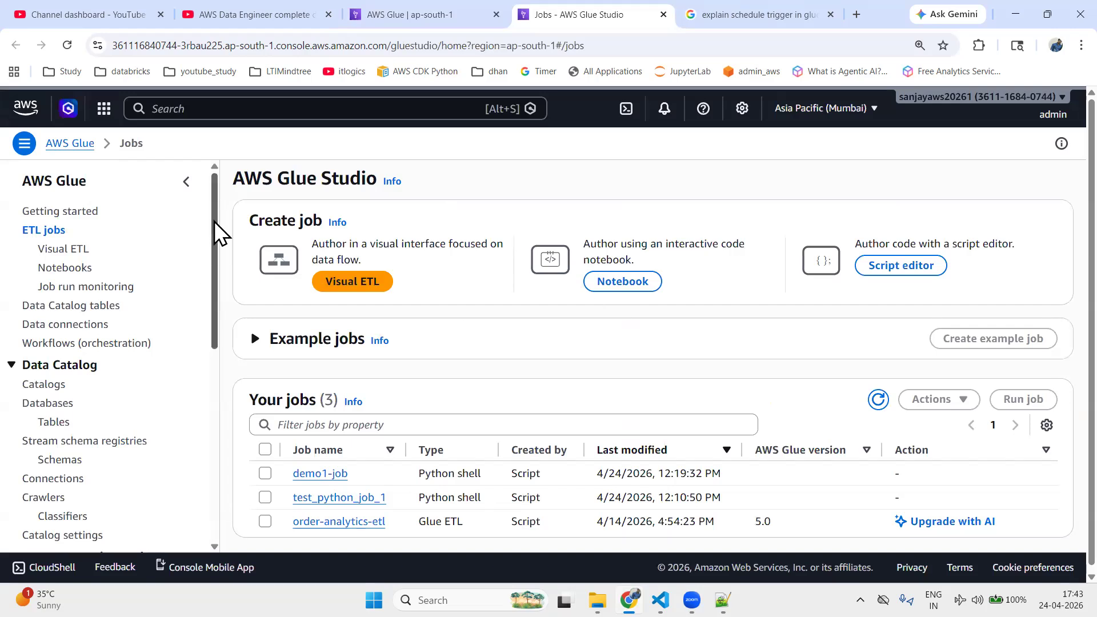
mouse_move(214, 221)
mouse_down()
mouse_move(214, 279)
mouse_move(214, 220)
mouse_up()
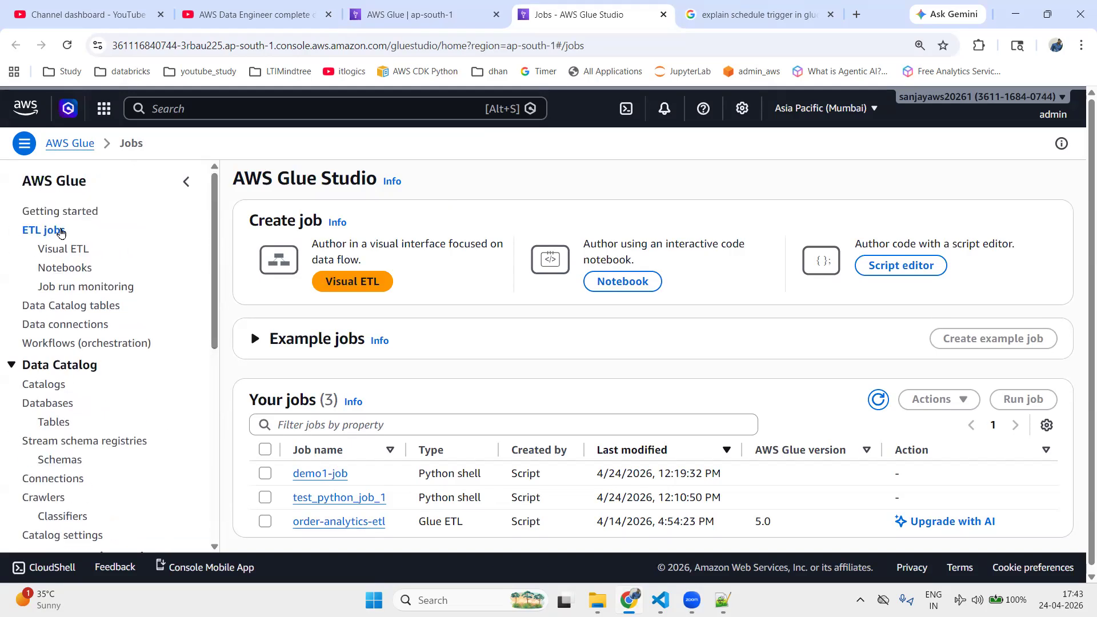
click(320, 474)
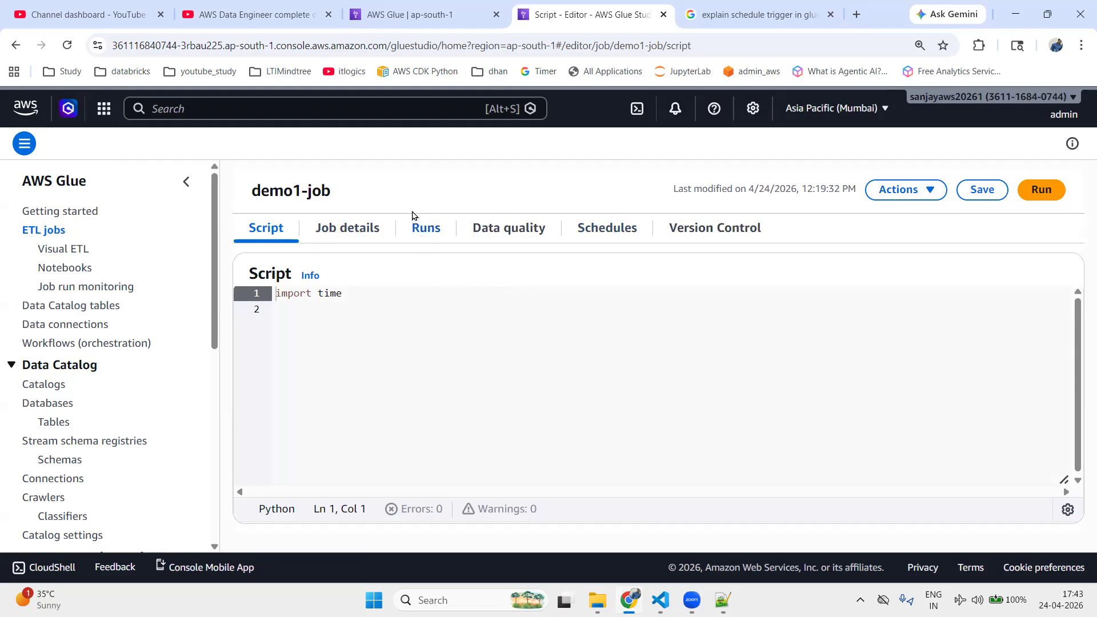
Start a new Glue trigger and name it demo1-job-trigger, reusing the name copied from the demo1-job page
click(400, 16)
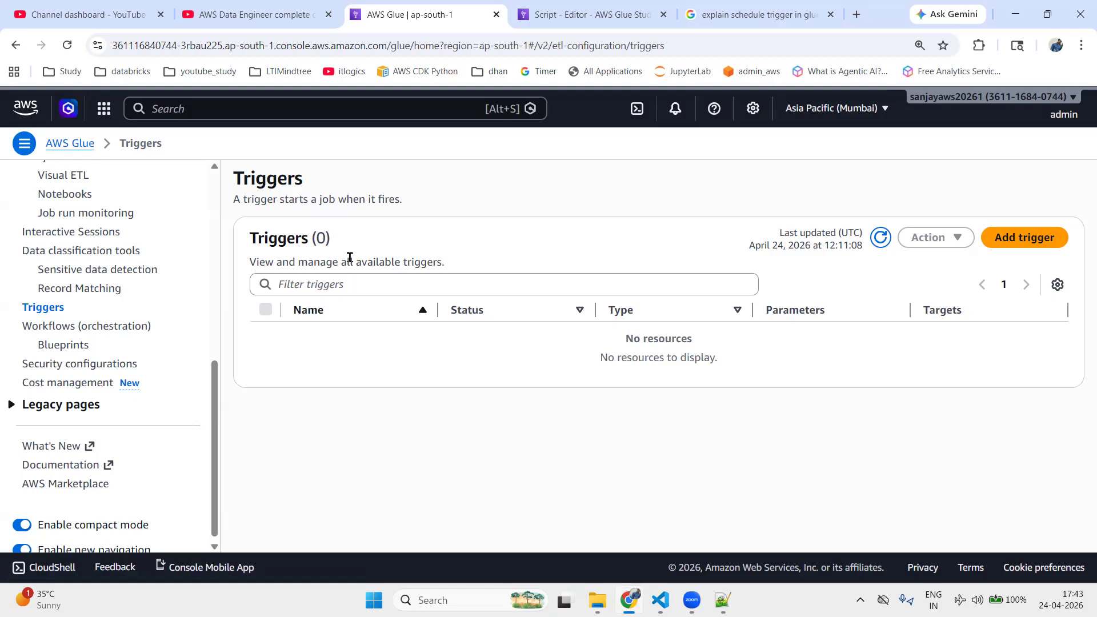
click(1017, 245)
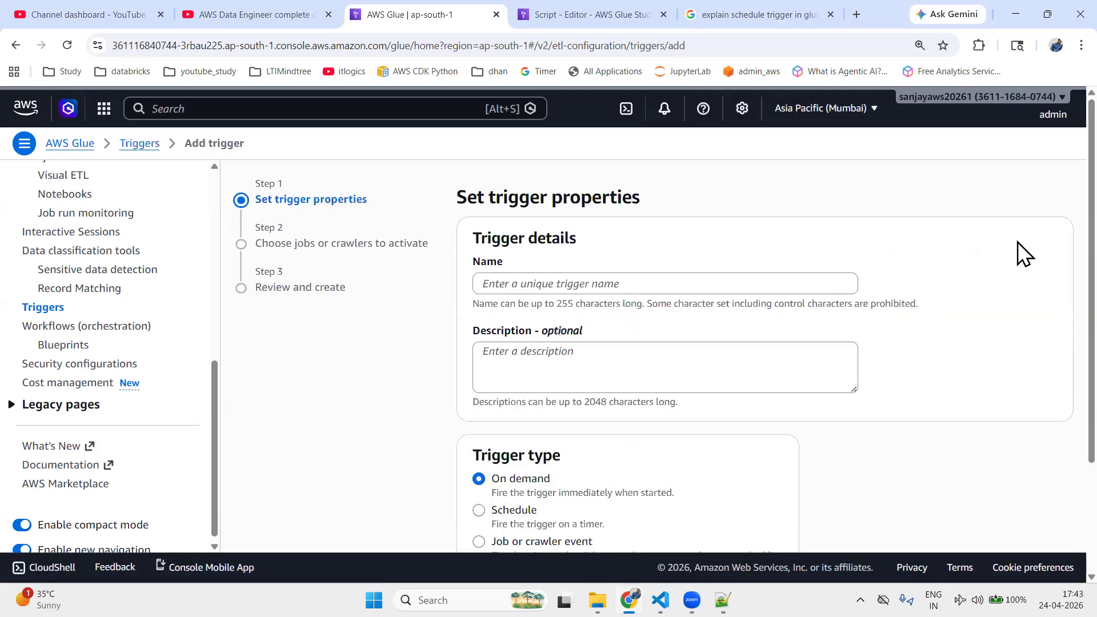
click(545, 280)
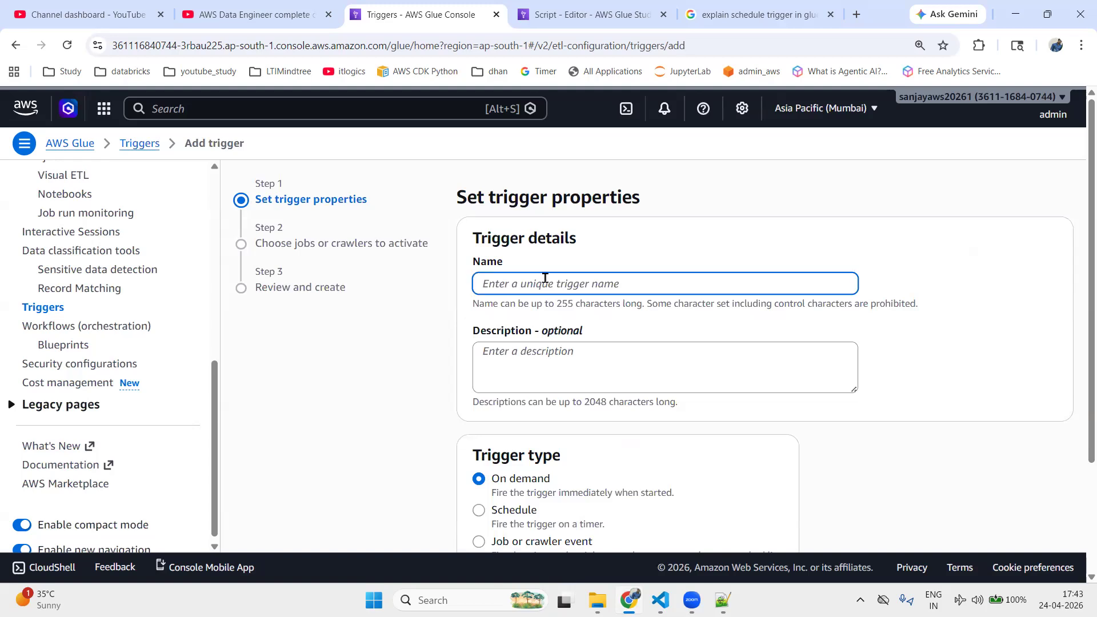
click(568, 12)
double_click(330, 192)
triple_click(280, 191)
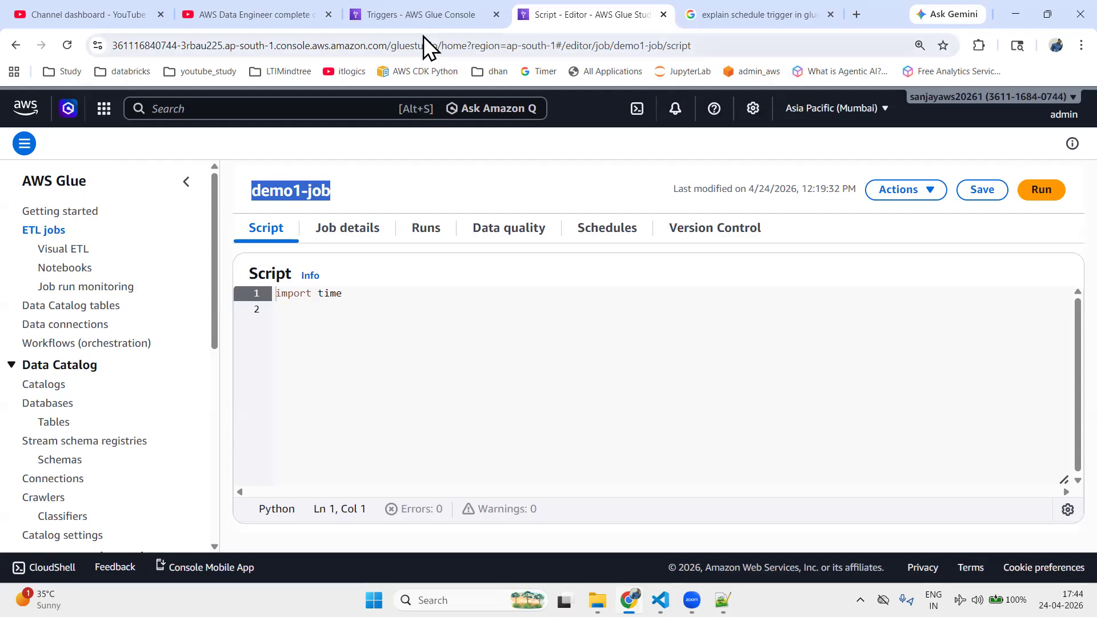
click(423, 14)
text(demo1-job)
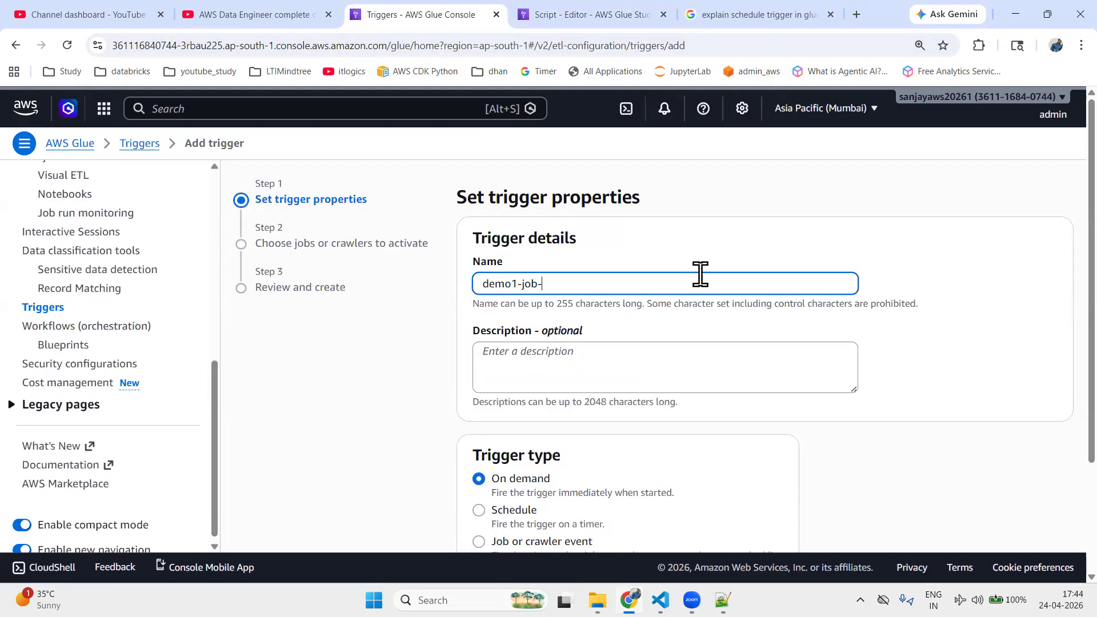
text(-trigger)
Set the trigger type to Schedule and look through the available frequency options
scroll(583, 252, down, 3)
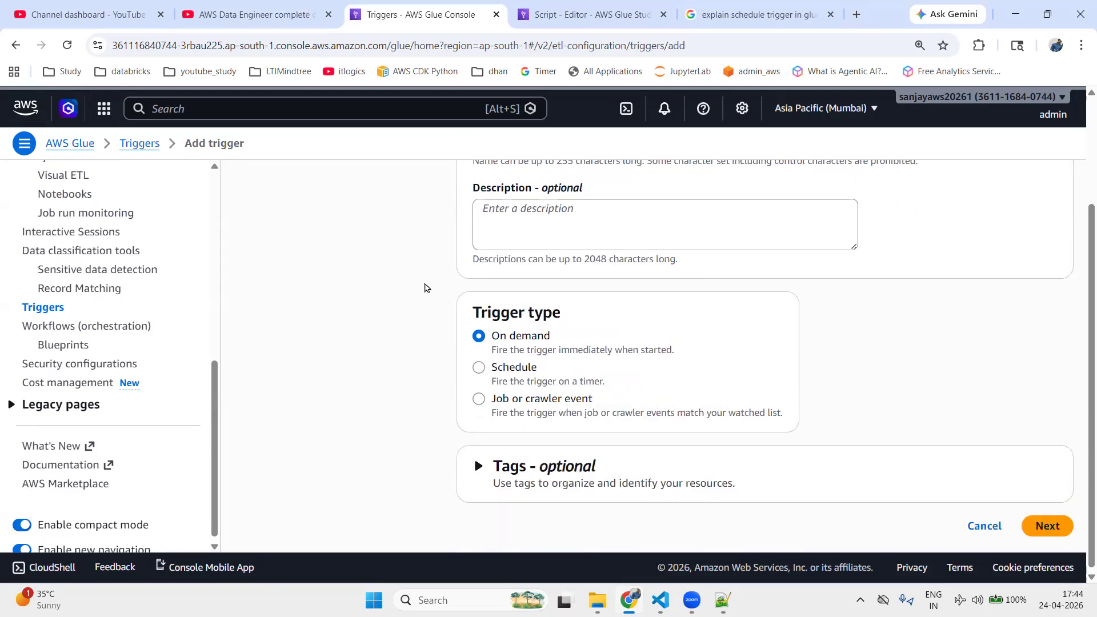
scroll(425, 284, down, 1)
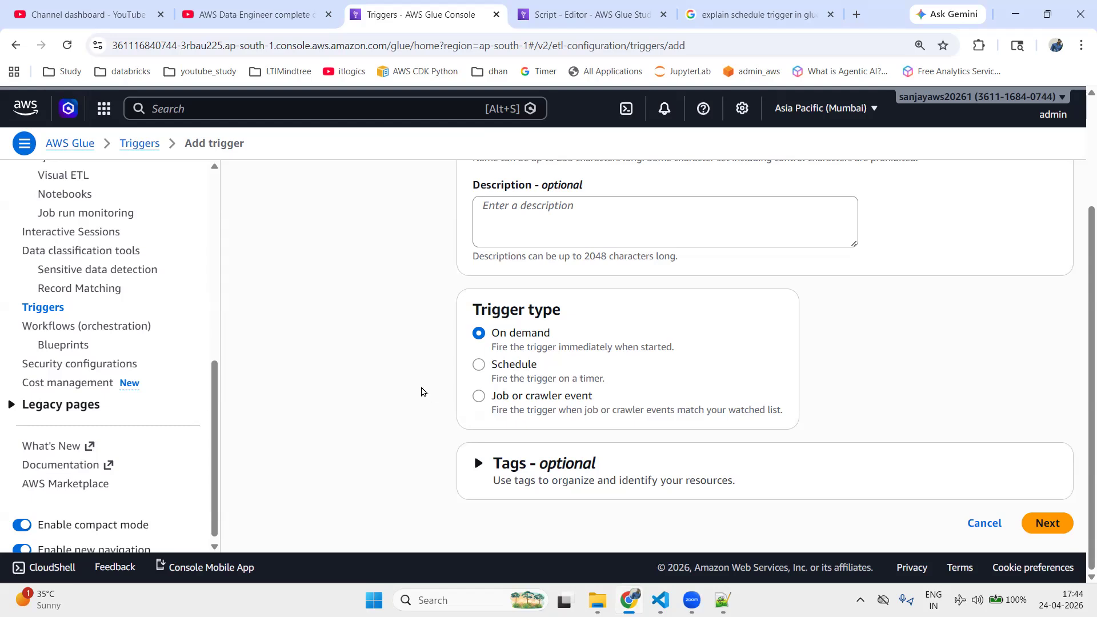
scroll(416, 362, up, 2)
scroll(415, 365, down, 2)
scroll(417, 383, up, 3)
scroll(417, 382, down, 2)
scroll(407, 430, up, 2)
scroll(407, 430, down, 2)
click(479, 364)
scroll(339, 356, down, 4)
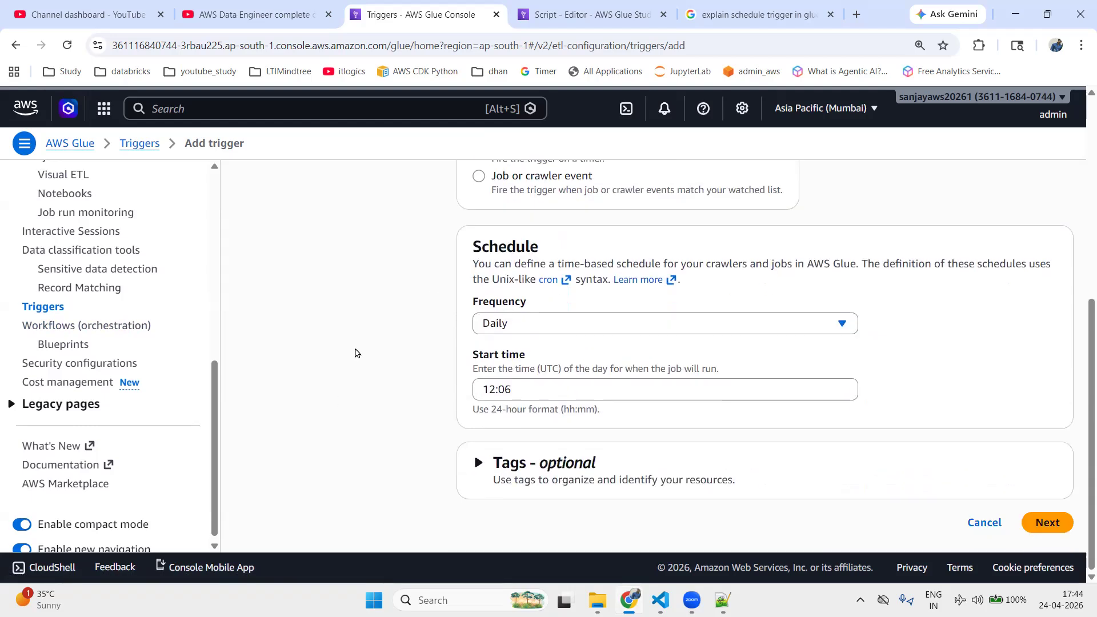
click(535, 325)
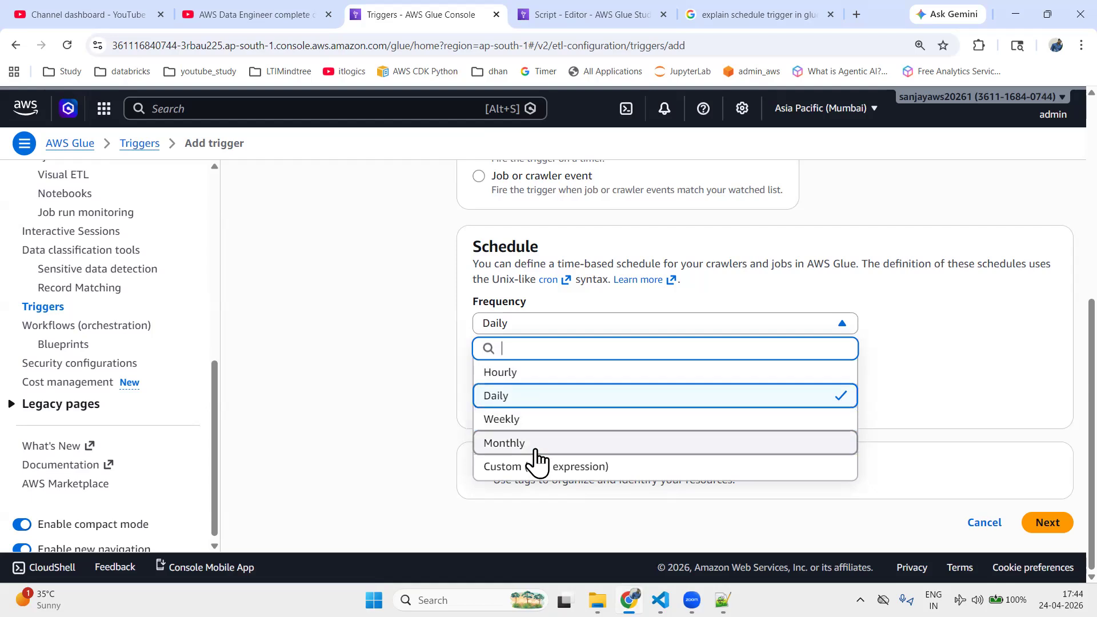
click(361, 384)
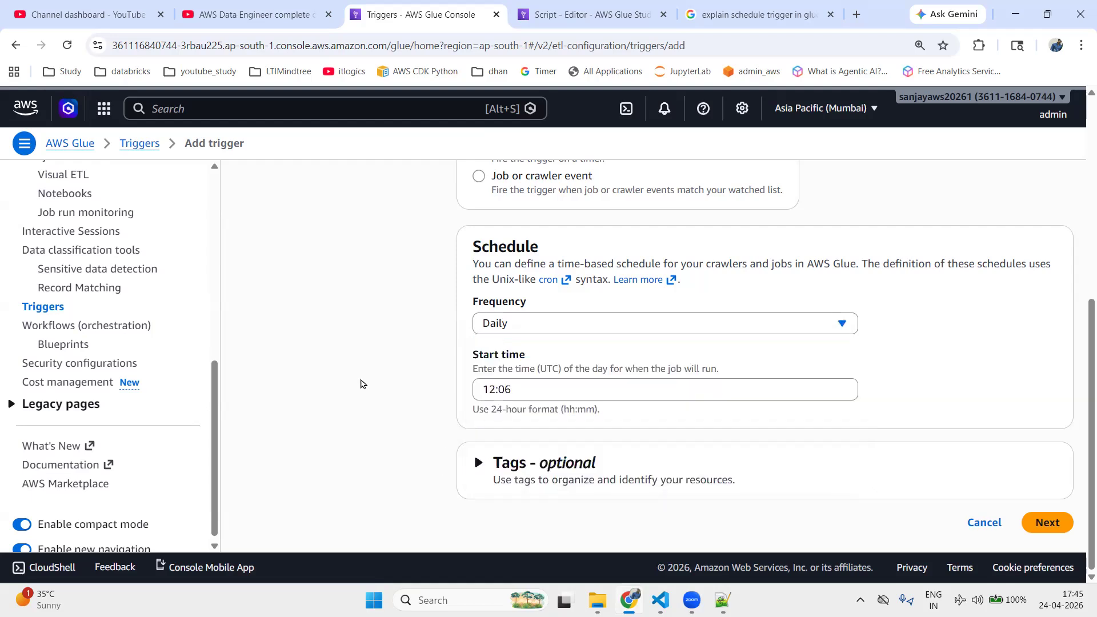
Open crontab.guru with the expression 0 22 * * 1-5 in a new tab and examine how the cron fields are explained
click(862, 15)
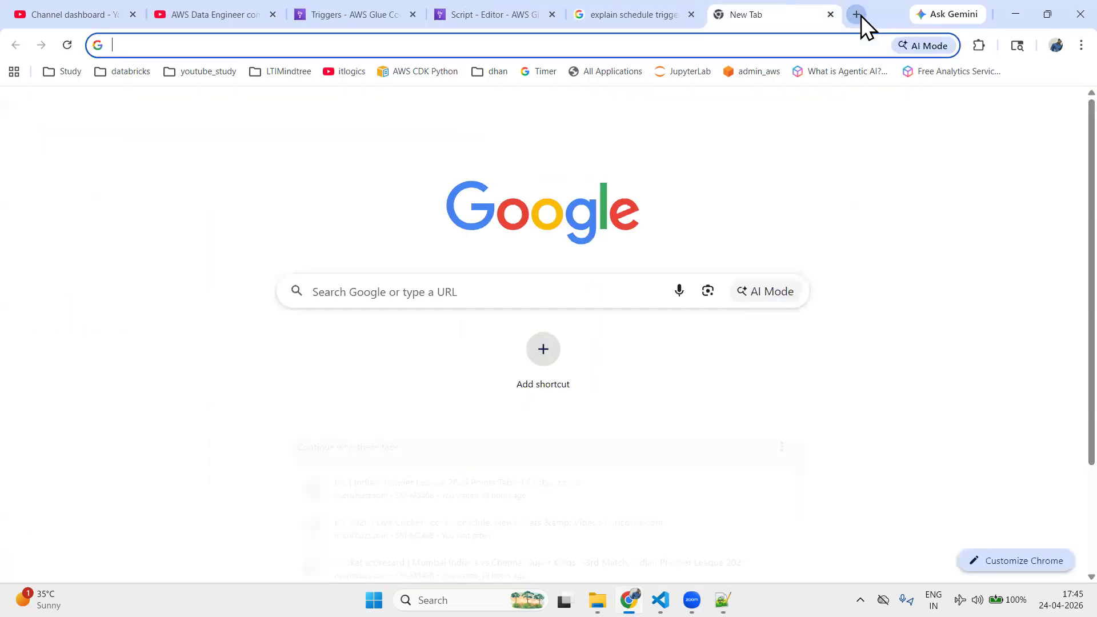
click(578, 52)
text(crontab.guru/#0_22_*_*_1-5)
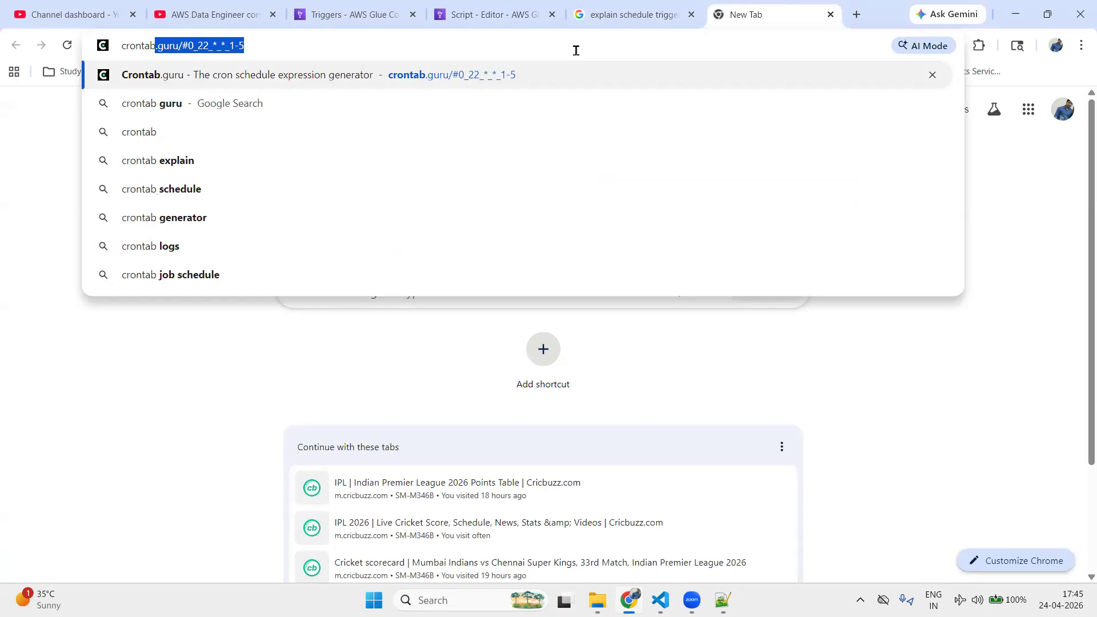
key(Return)
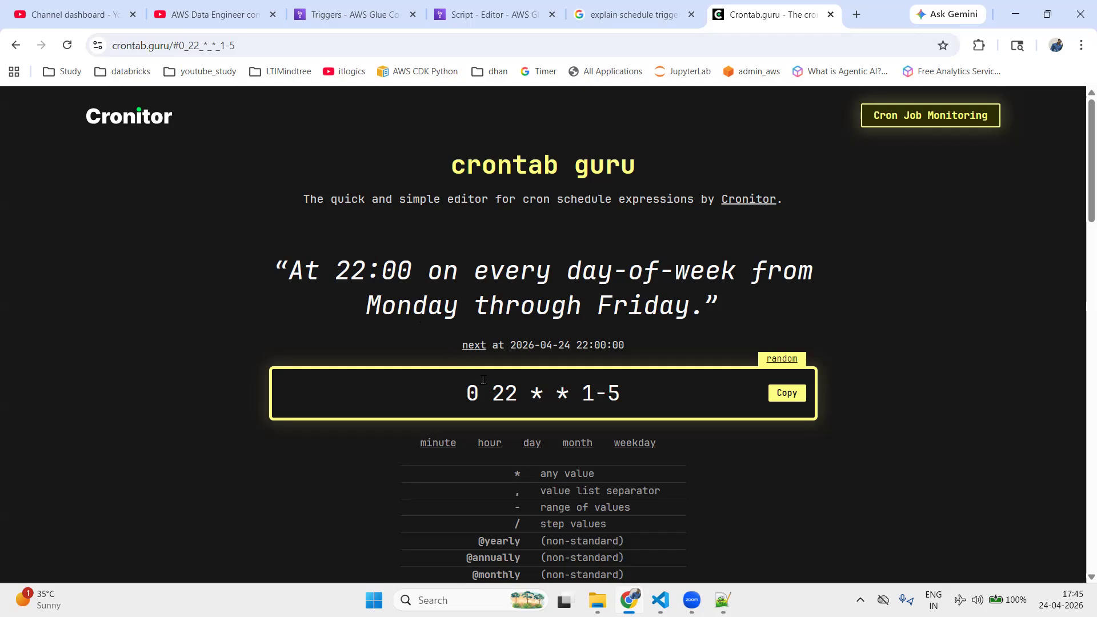
scroll(473, 348, down, 2)
scroll(473, 348, up, 2)
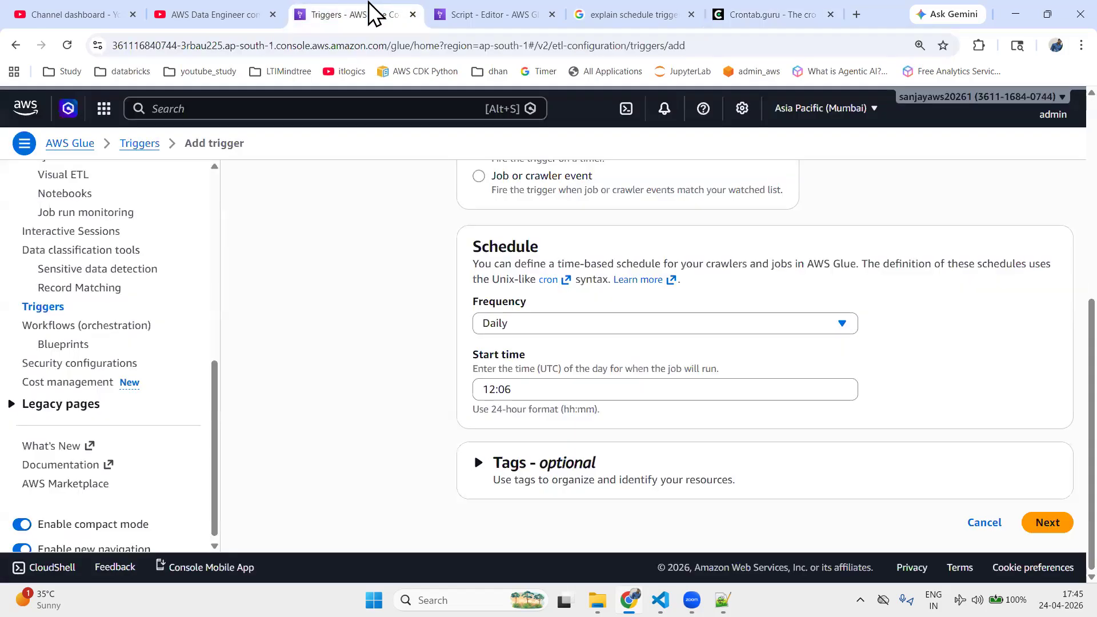
Go back to the Glue trigger form and switch the frequency to Custom (cron expression)
click(369, 13)
click(612, 326)
click(540, 473)
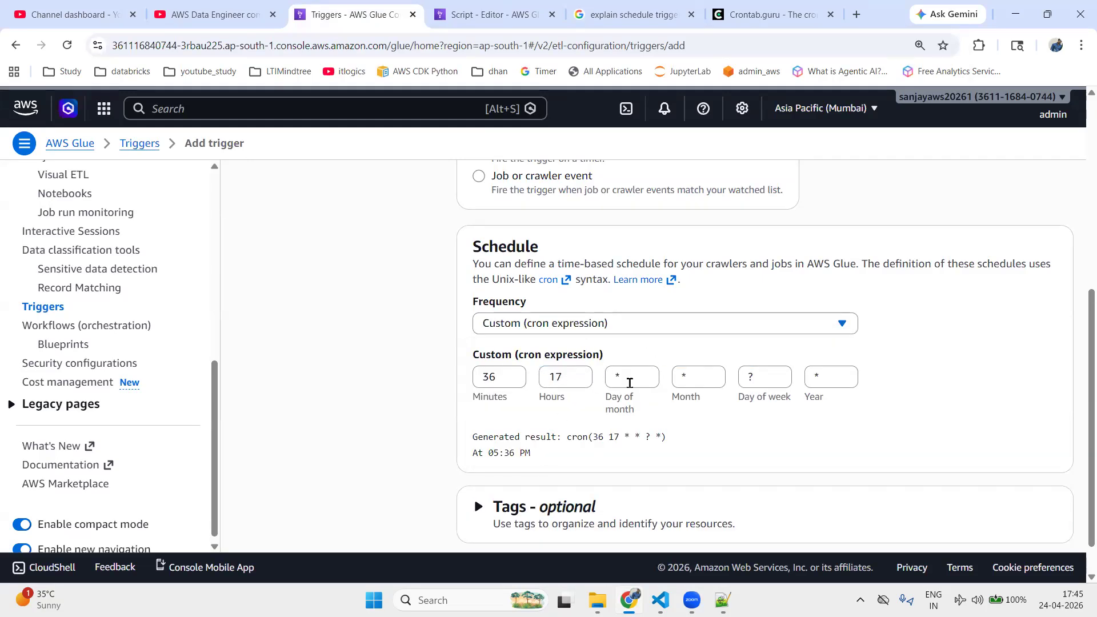
Set the schedule frequency to Daily with a start time of 12:15, and continue to choosing jobs or crawlers
click(599, 328)
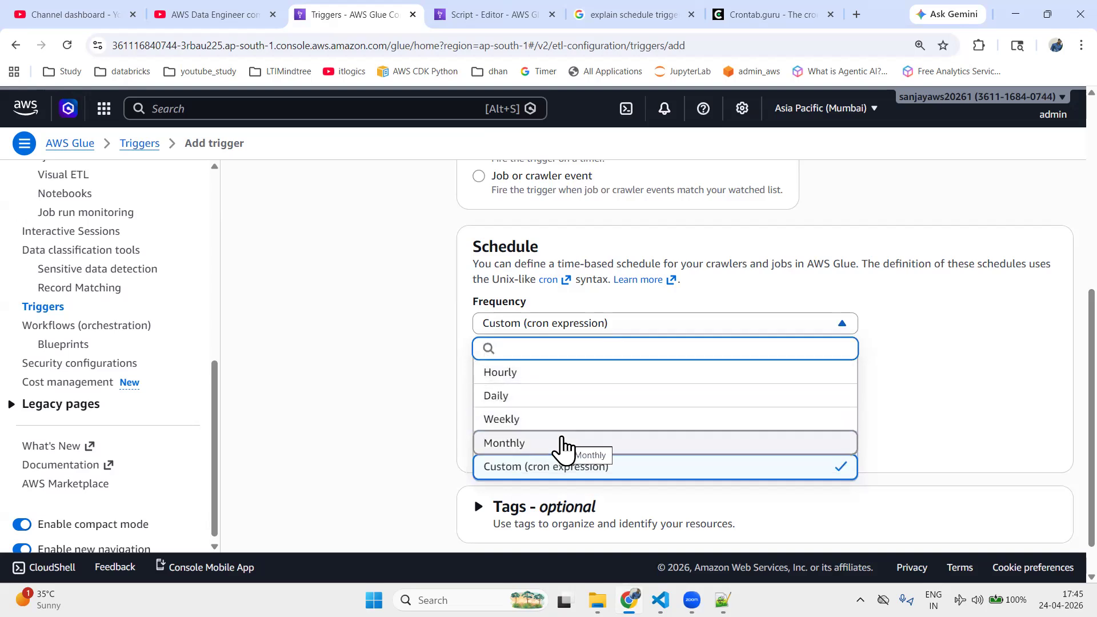
click(543, 397)
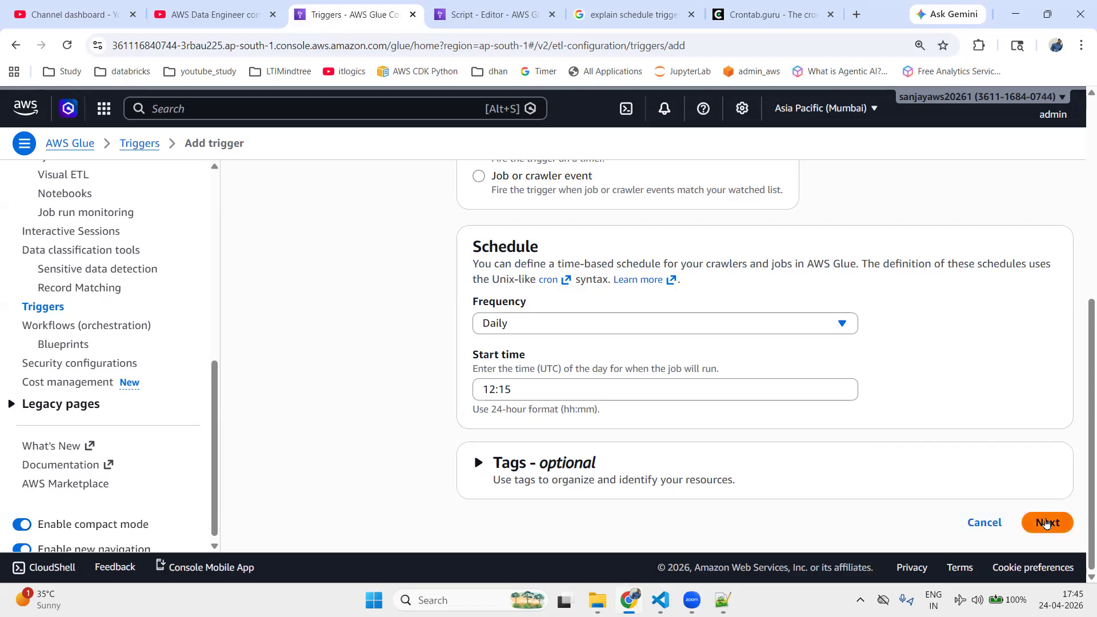
click(1046, 524)
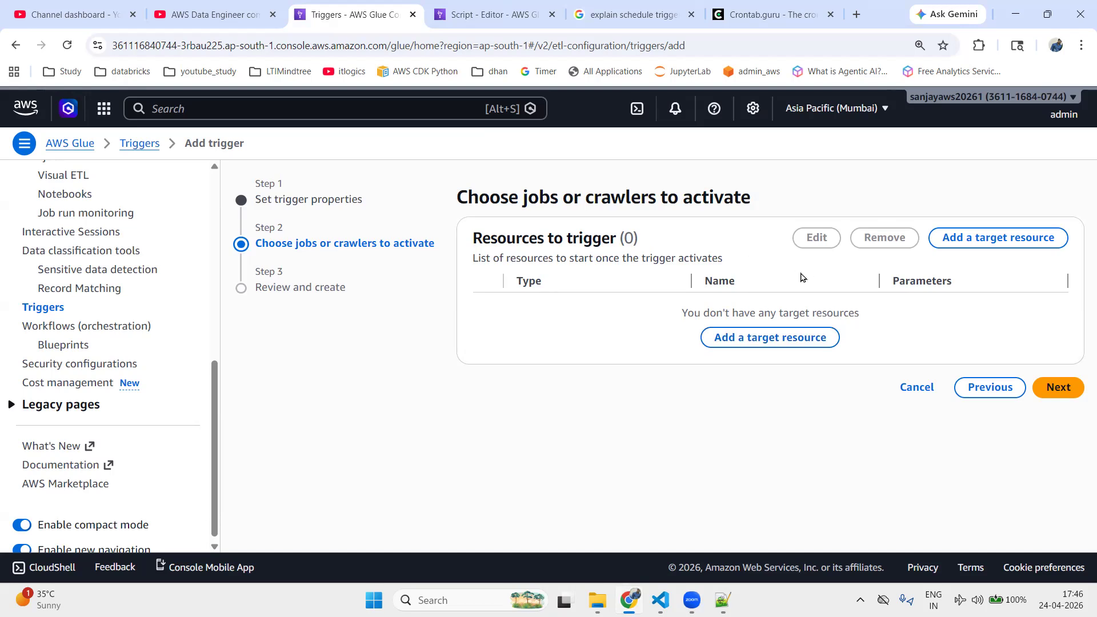
Check the demo1-job page in Glue Studio and return to the trigger's target resource selection
click(521, 13)
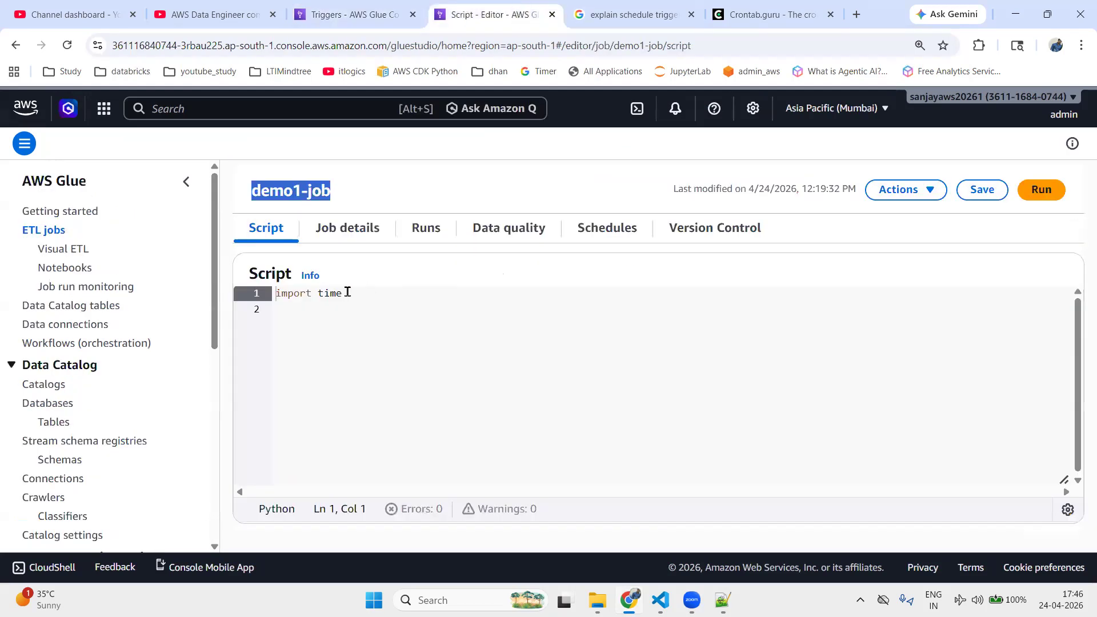
click(350, 16)
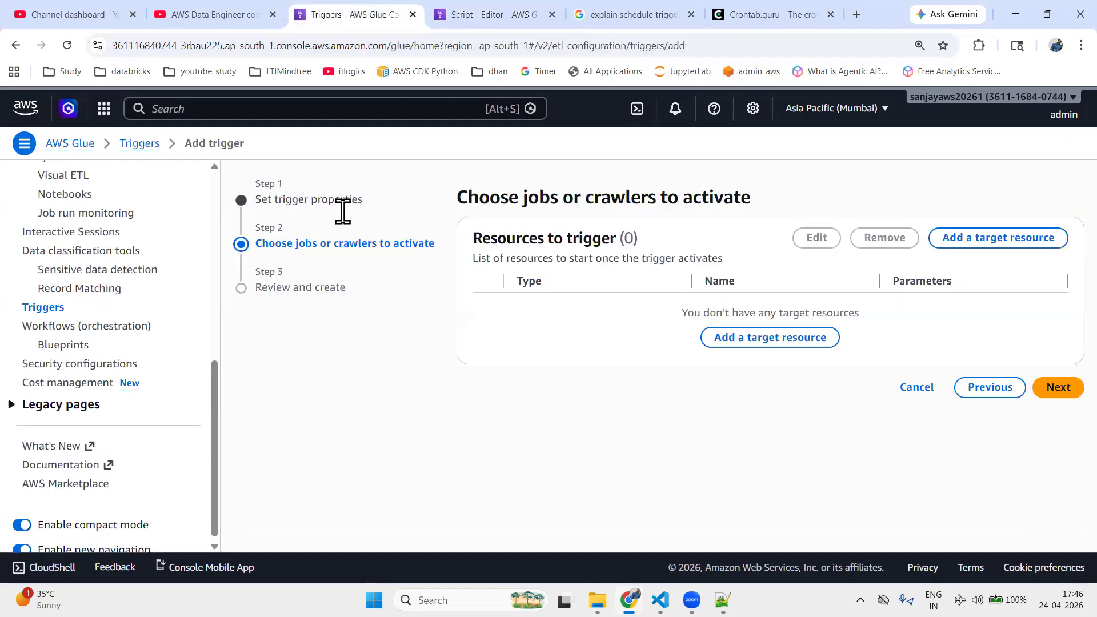
Add the job demo1-job as the trigger's target resource and continue to the review
click(813, 337)
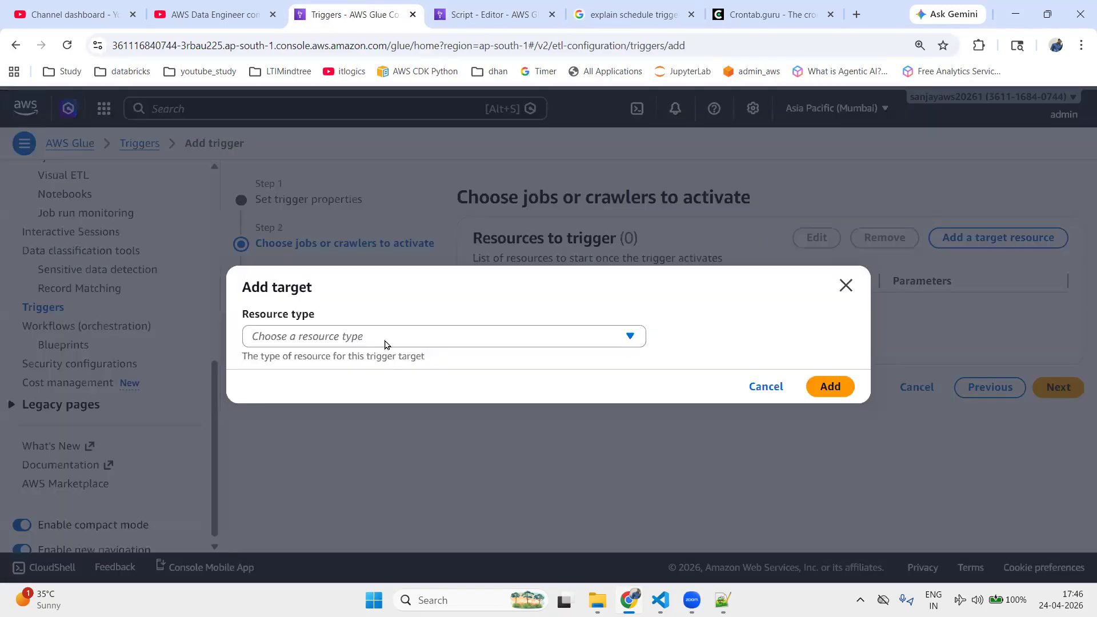
click(386, 338)
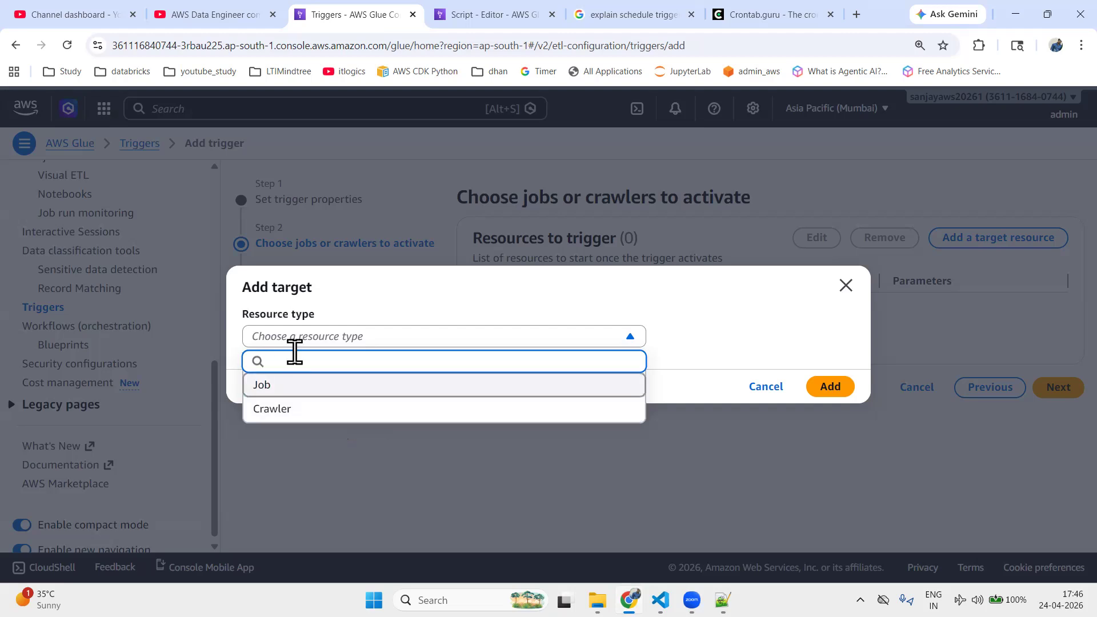
click(299, 394)
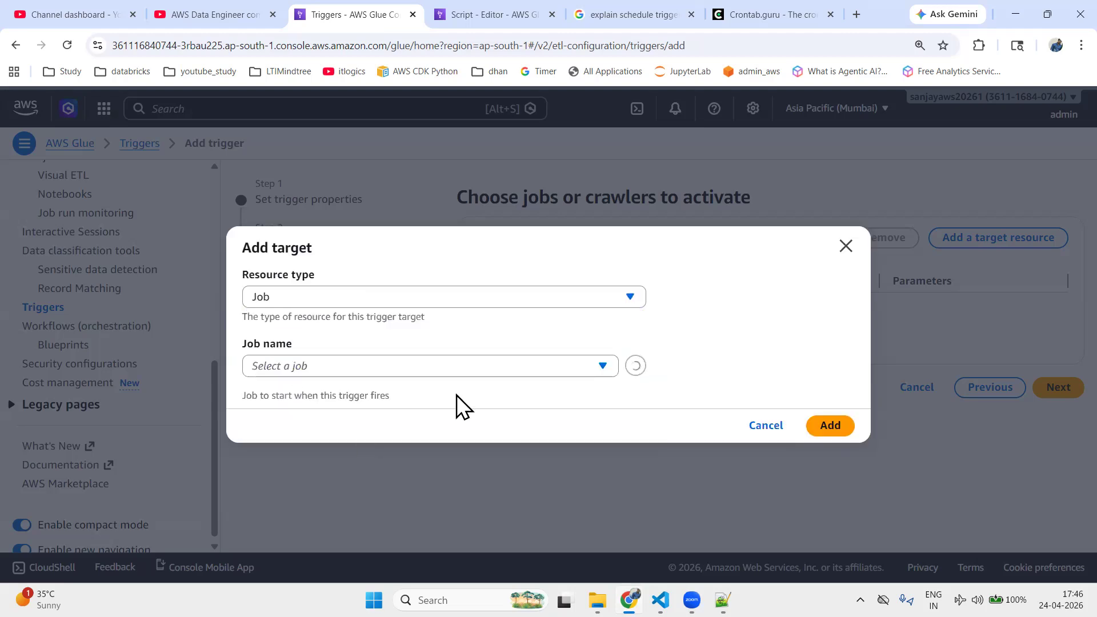
click(364, 366)
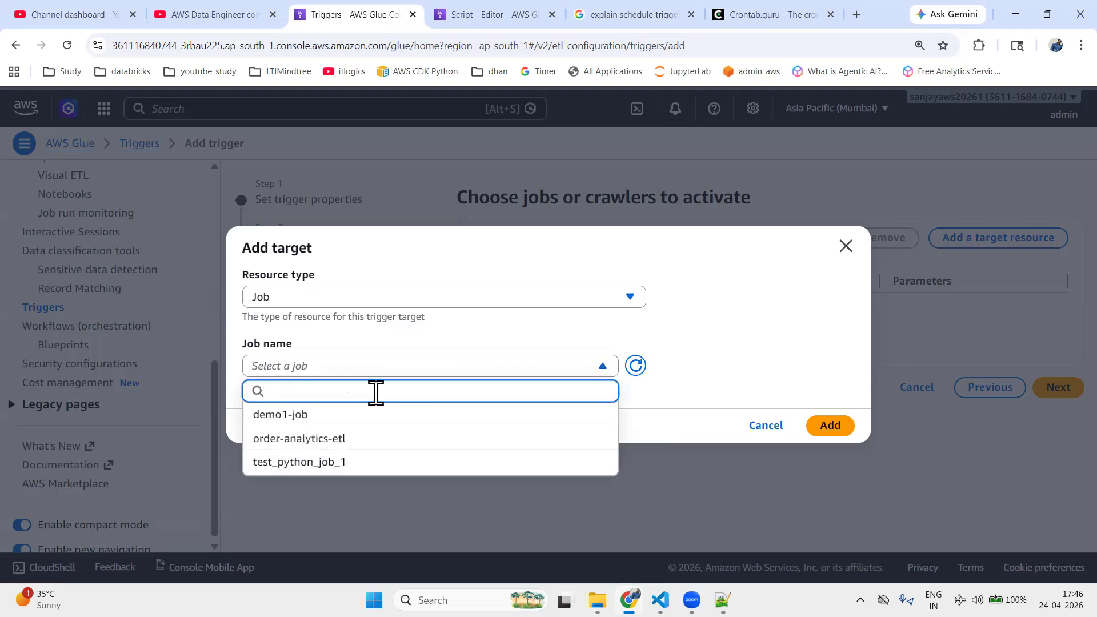
click(272, 423)
click(834, 446)
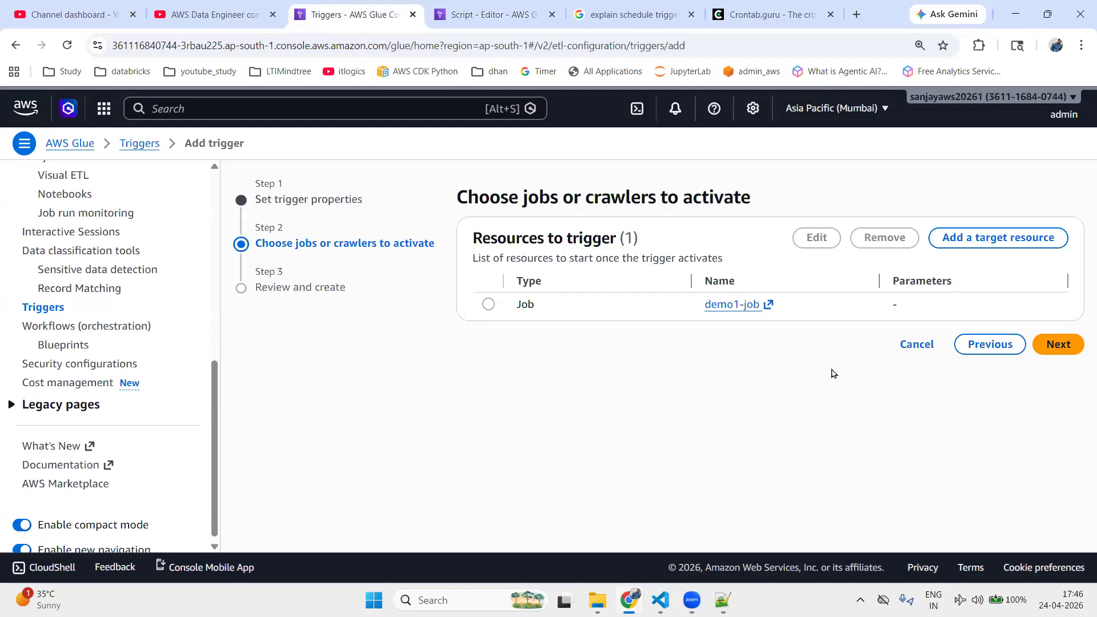
click(1059, 347)
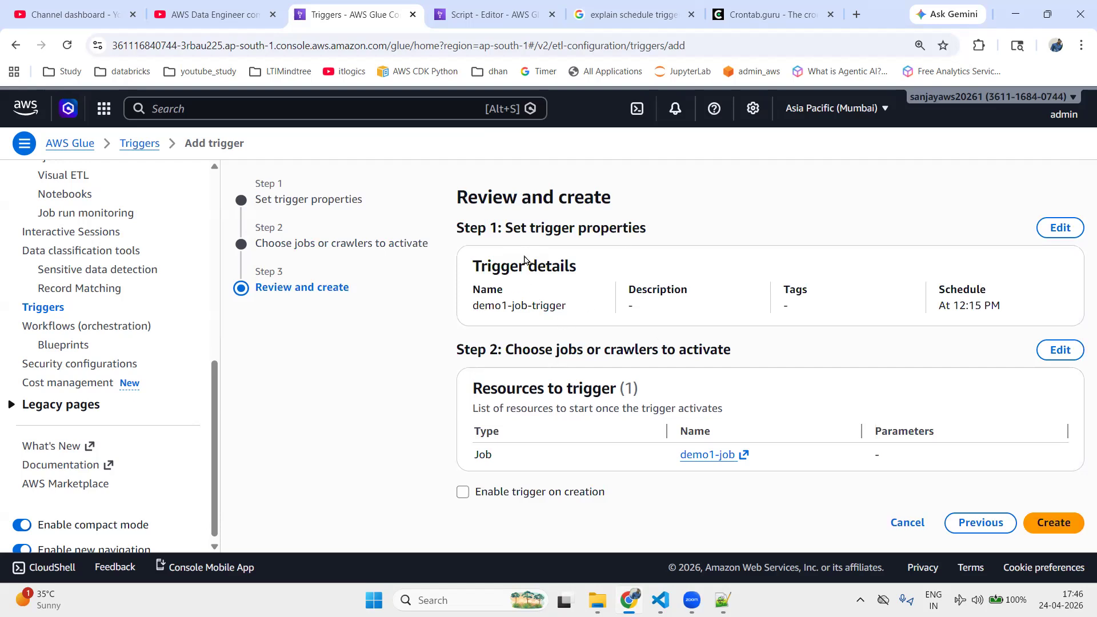
Review the trigger's name and schedule, create demo1-job-trigger, and dismiss the notification
drag(495, 308, 985, 308)
click(1050, 522)
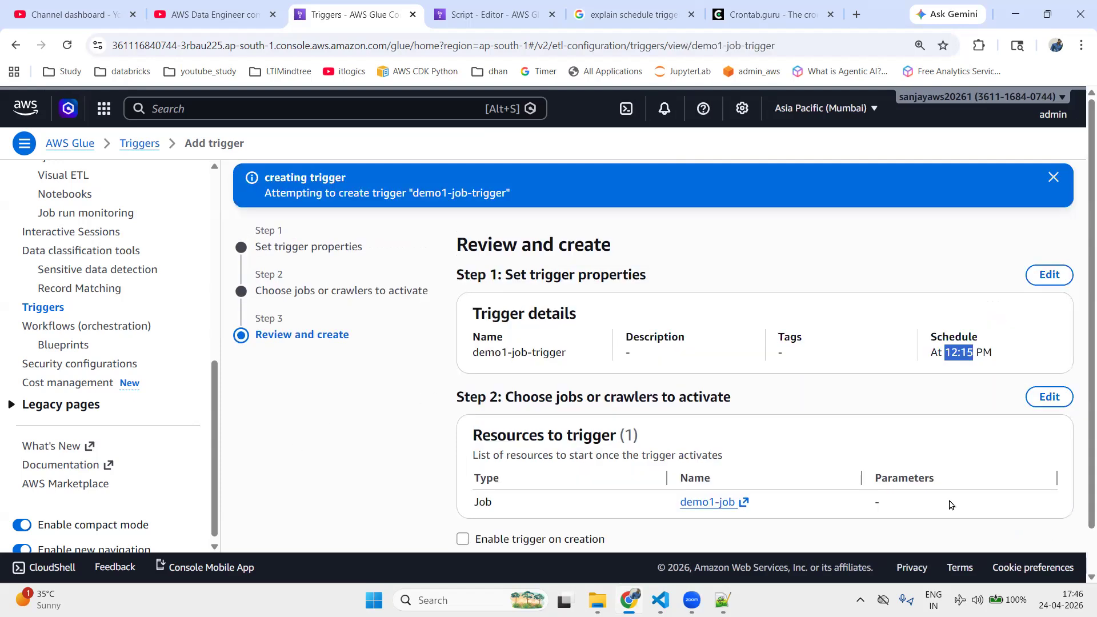
click(1052, 177)
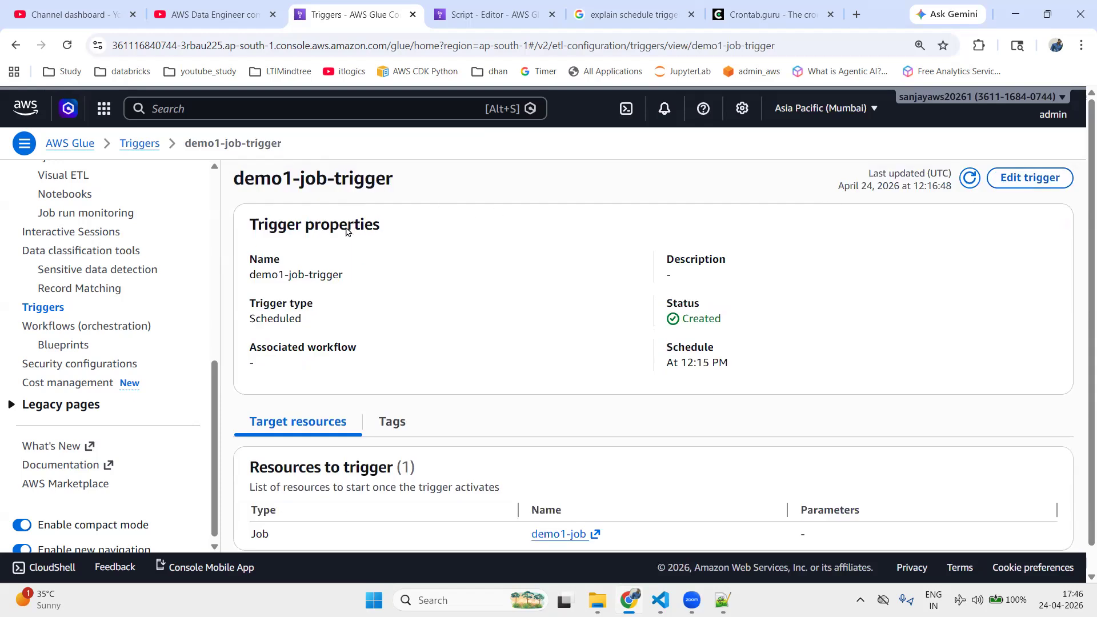
Return to the triggers list, activate demo1-job-trigger, and dismiss the notification
scroll(219, 327, up, 2)
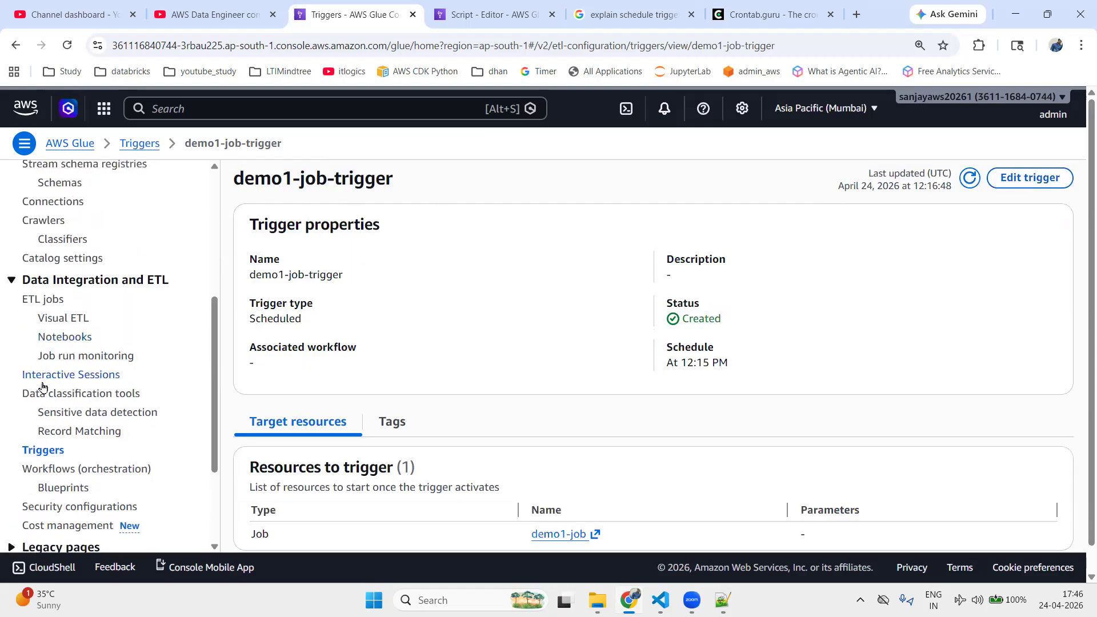
click(36, 451)
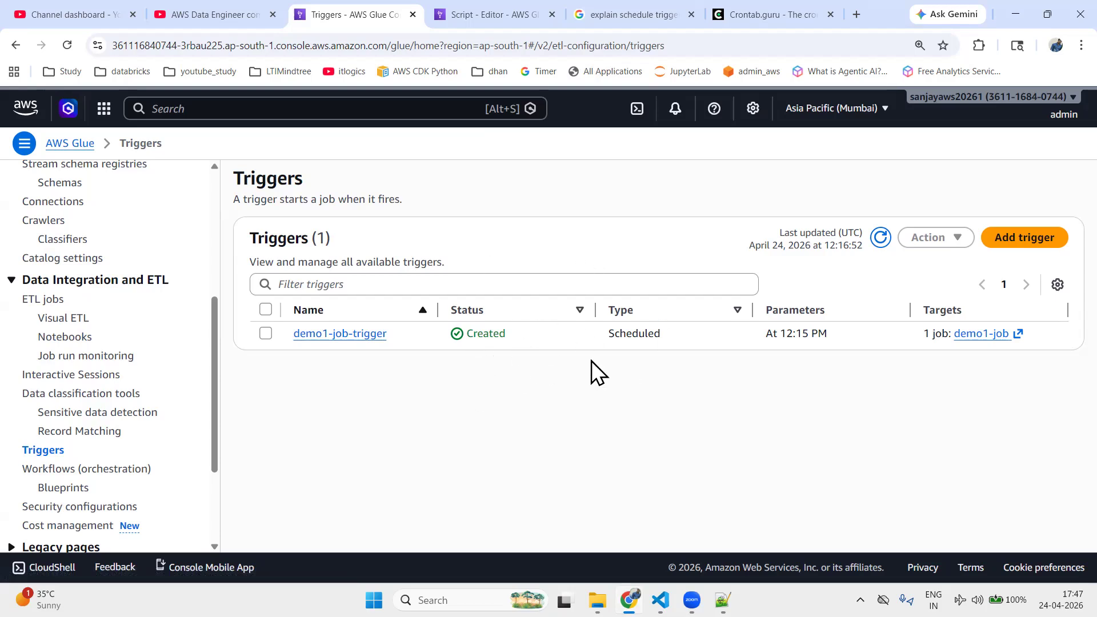
click(266, 333)
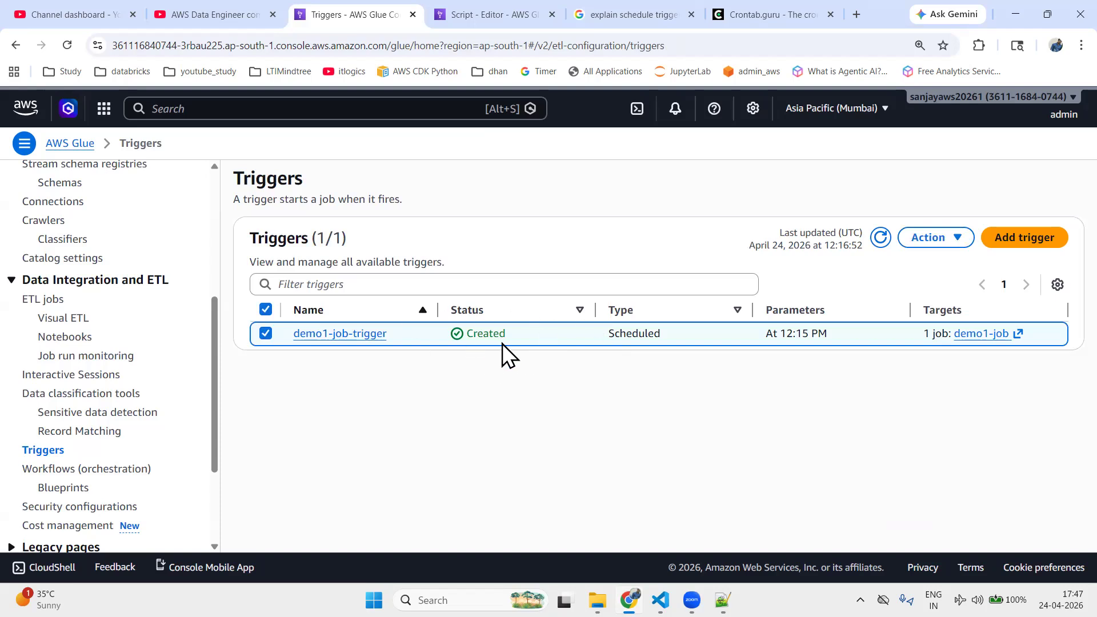
click(953, 239)
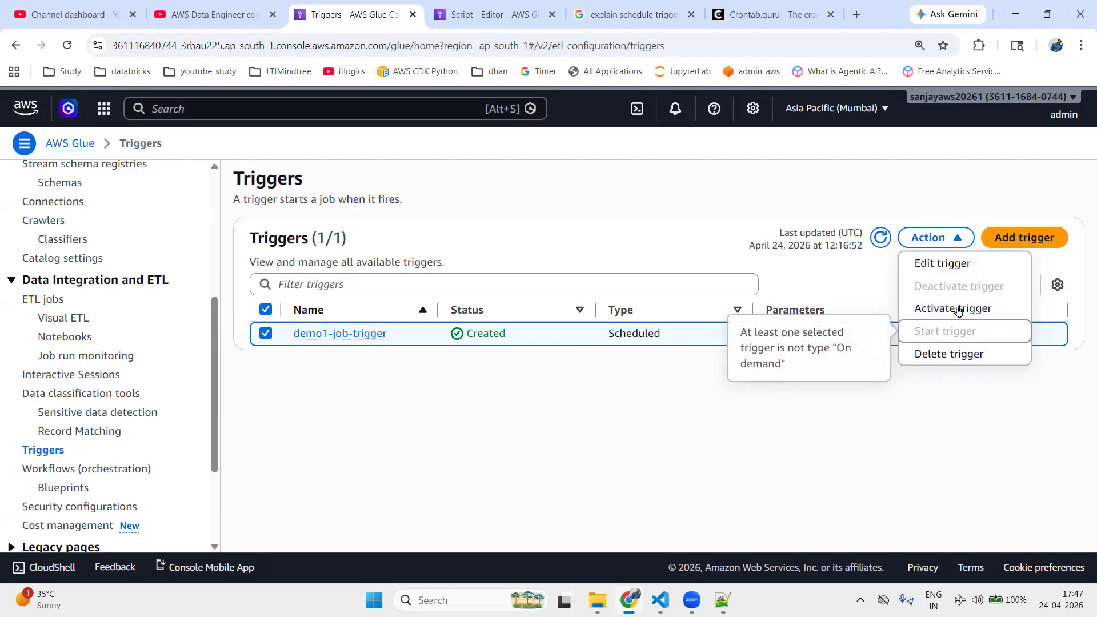
click(537, 399)
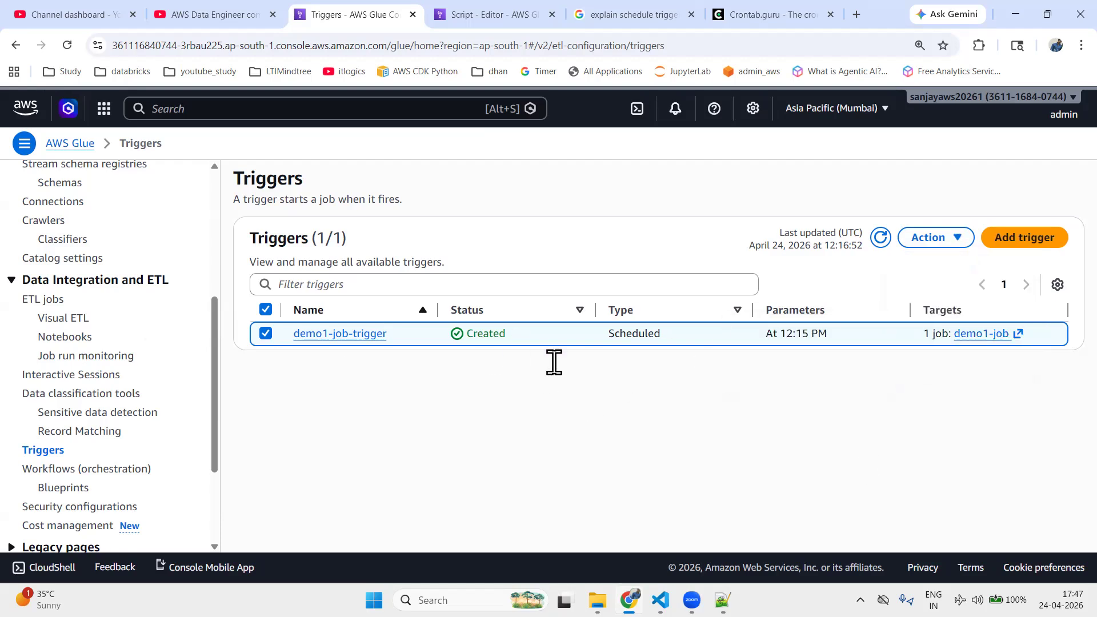
click(933, 237)
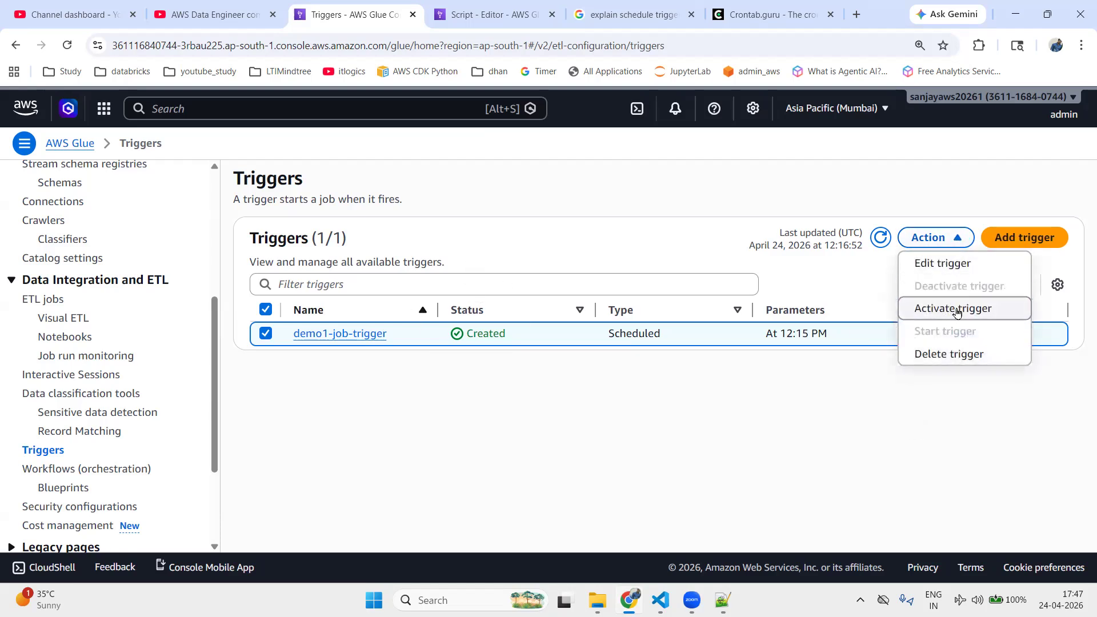
click(968, 311)
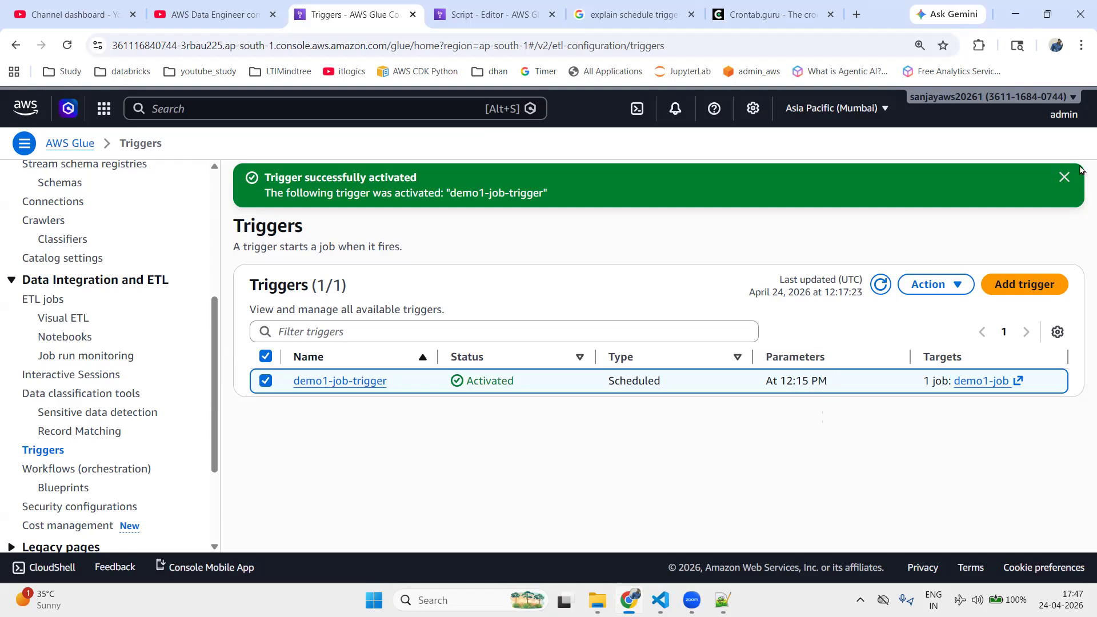
click(1064, 178)
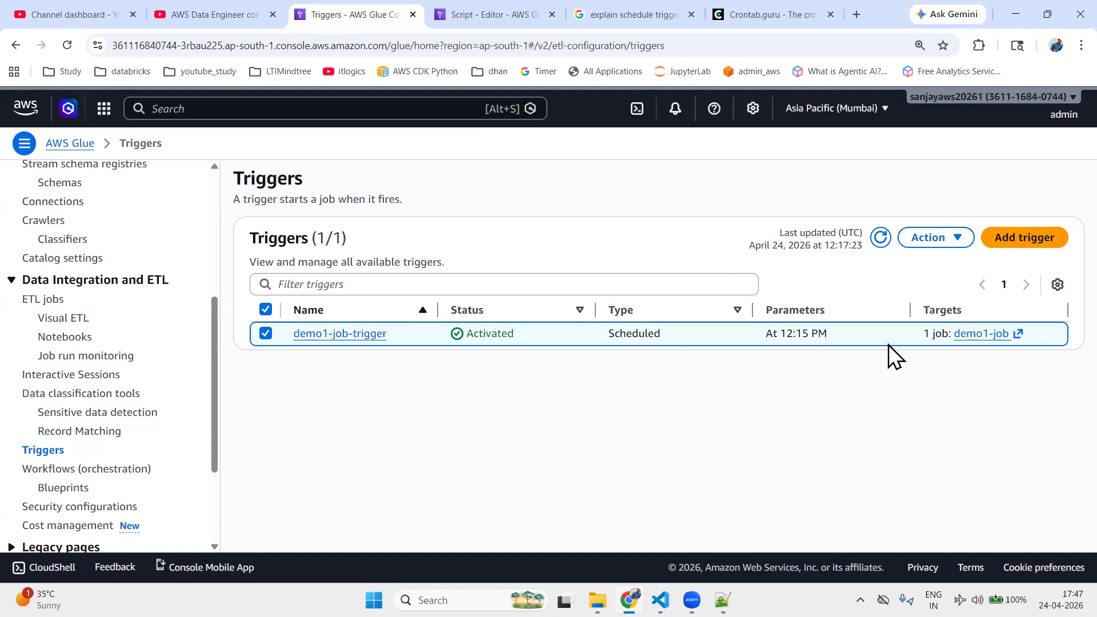
Check the last-updated UTC time of the triggers list and refresh the list
drag(759, 239, 853, 230)
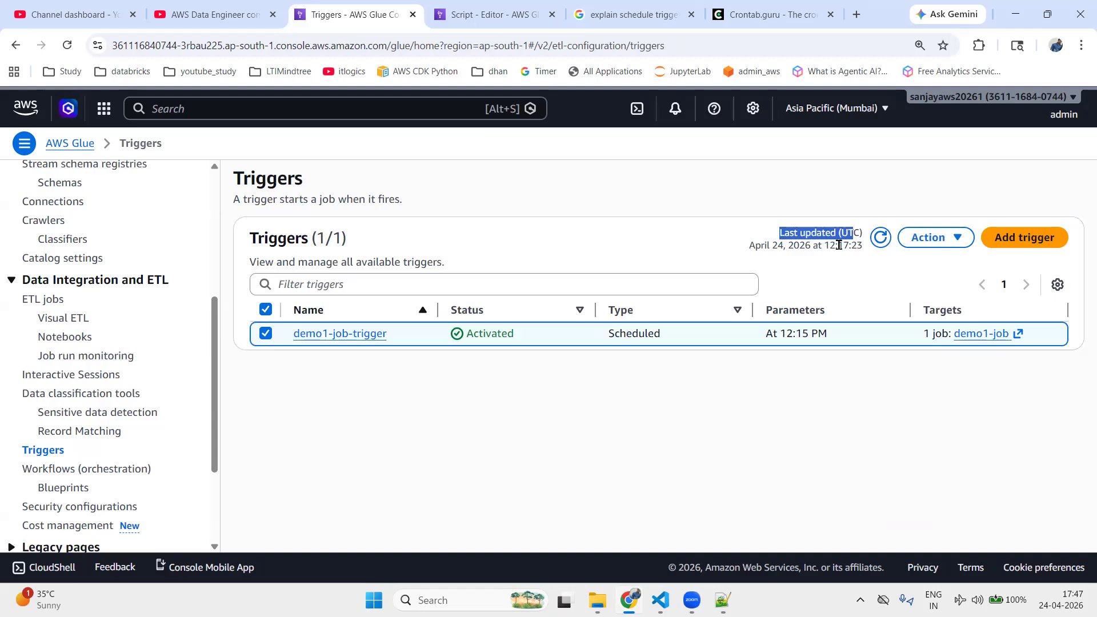
click(880, 239)
click(877, 236)
Edit demo1-job-trigger to set its daily start time to 12:18, and update the trigger
click(953, 242)
click(986, 270)
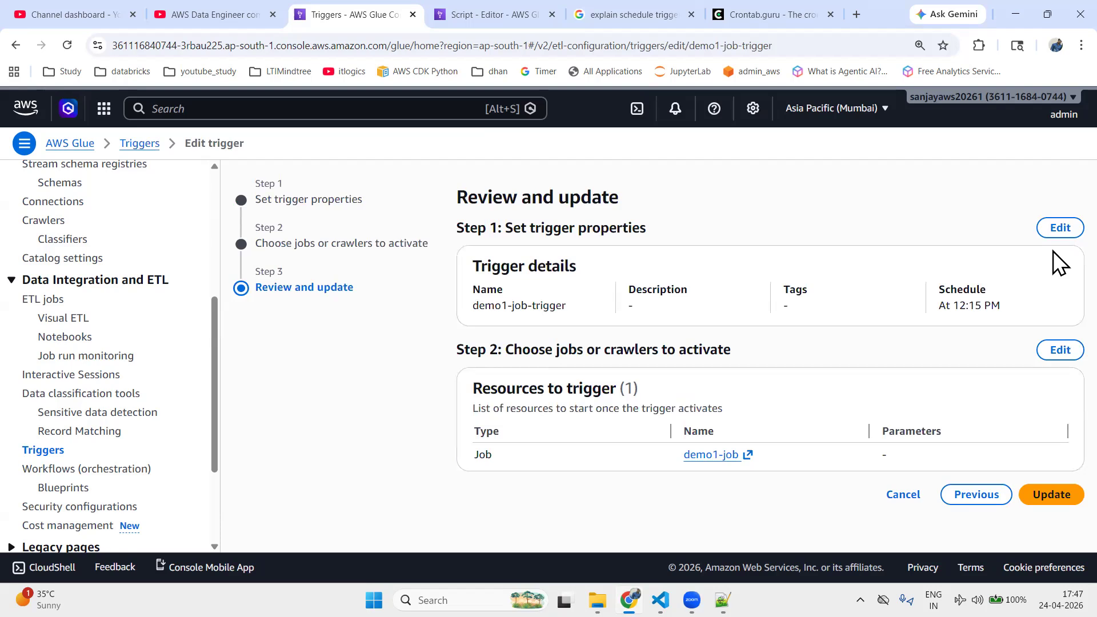
click(1056, 228)
scroll(562, 367, down, 6)
click(547, 391)
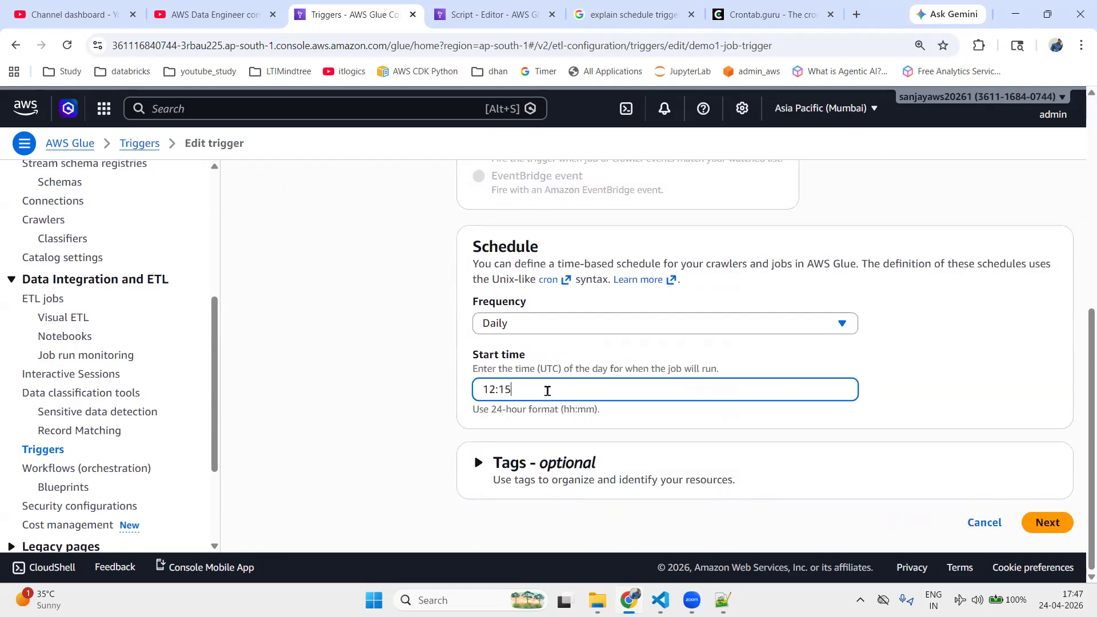
click(1053, 523)
click(1058, 344)
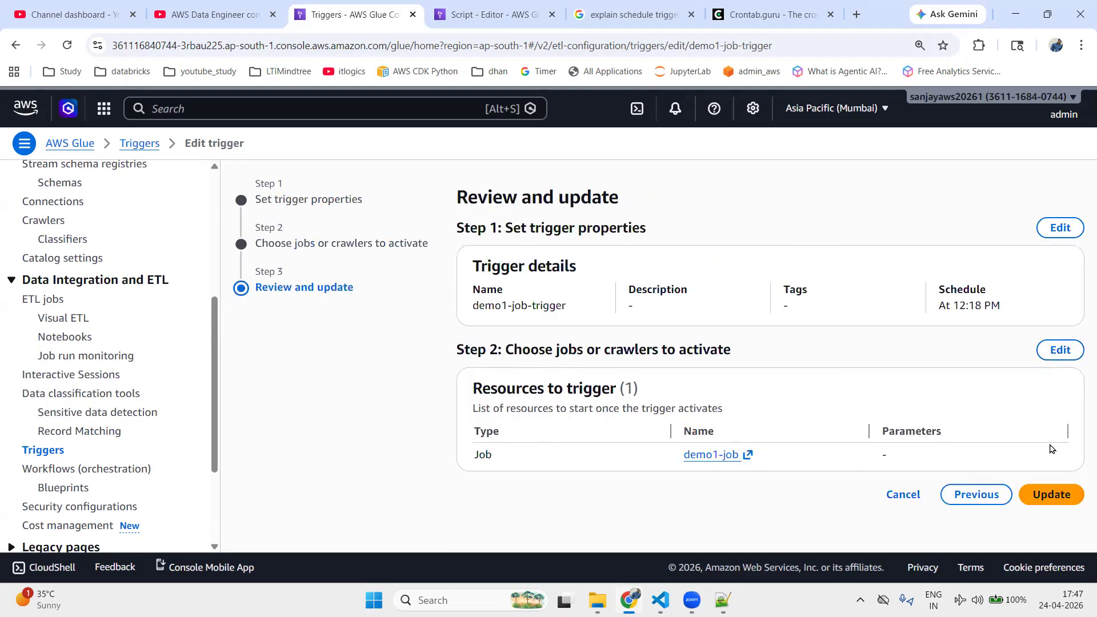
click(1049, 493)
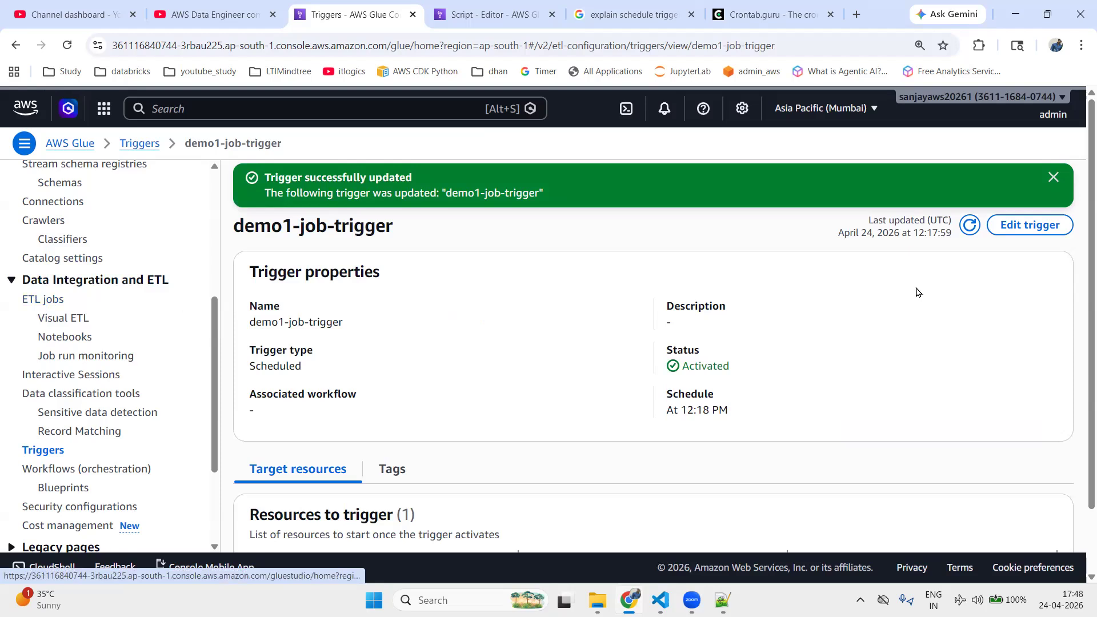
Check the trigger's last-updated time, then go back to the triggers list and refresh it
drag(906, 230, 949, 230)
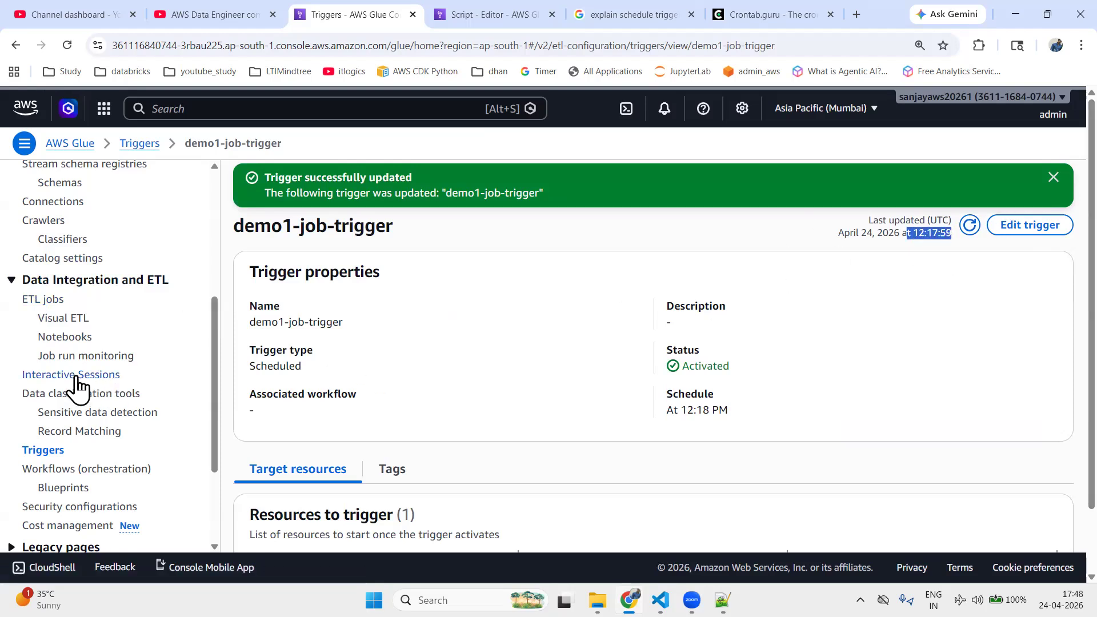
click(41, 450)
click(881, 284)
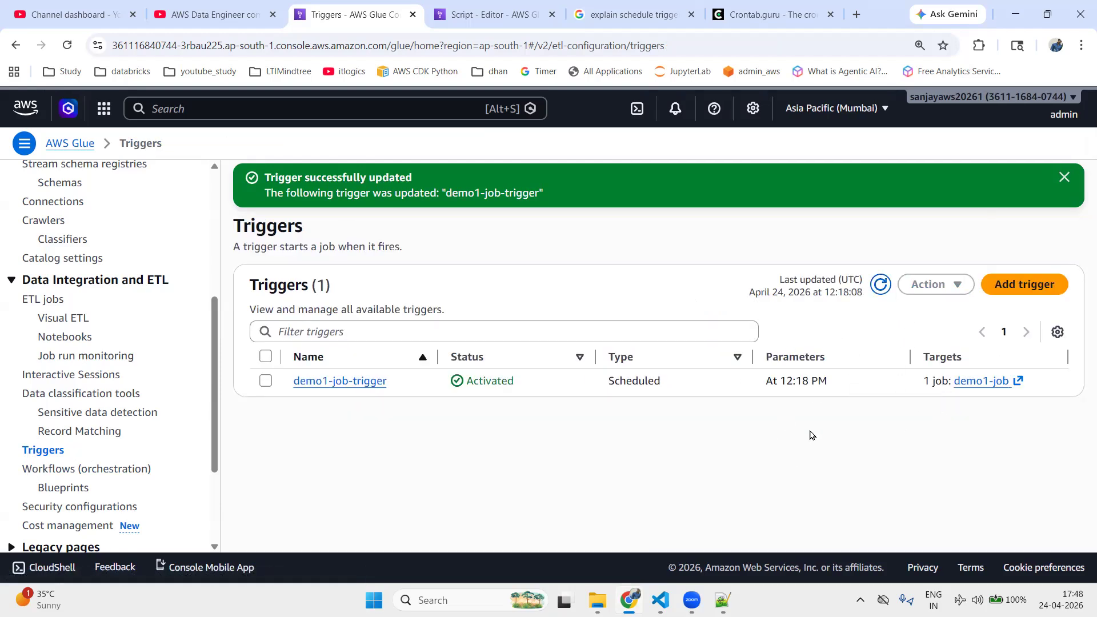
Examine the demo1-job run history in Glue Studio and compare it with the trigger's scheduled time in the triggers list
click(525, 15)
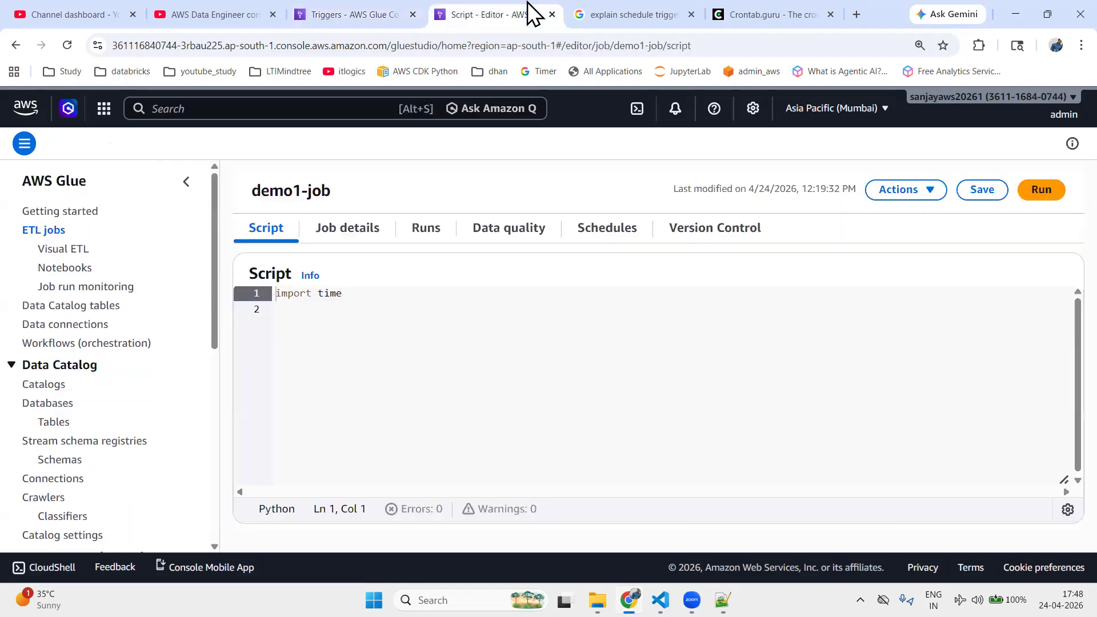
click(423, 231)
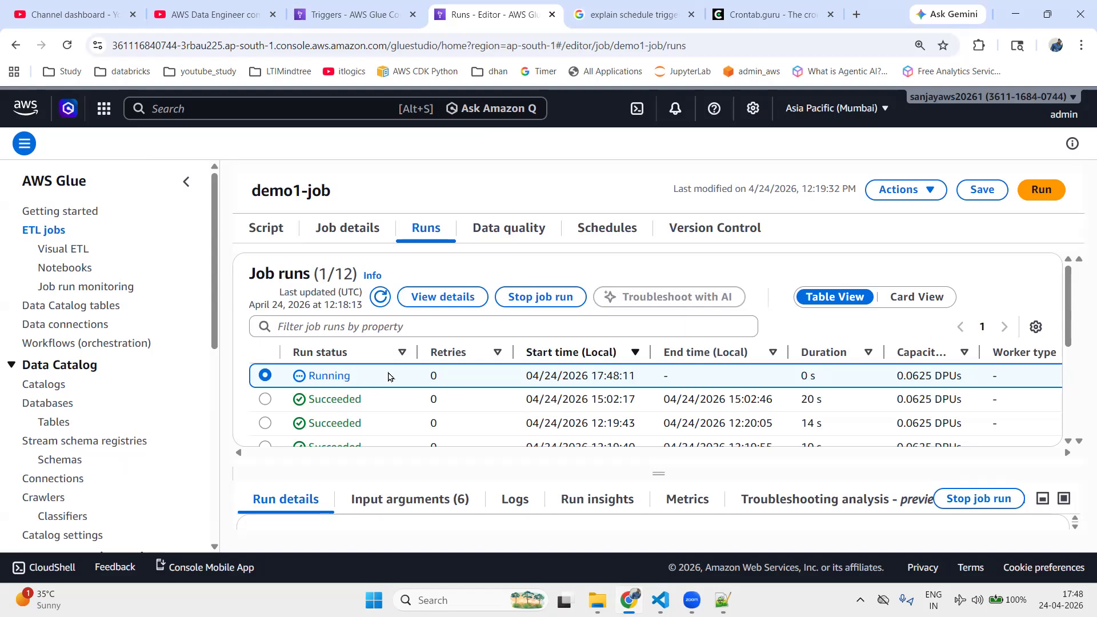
click(323, 12)
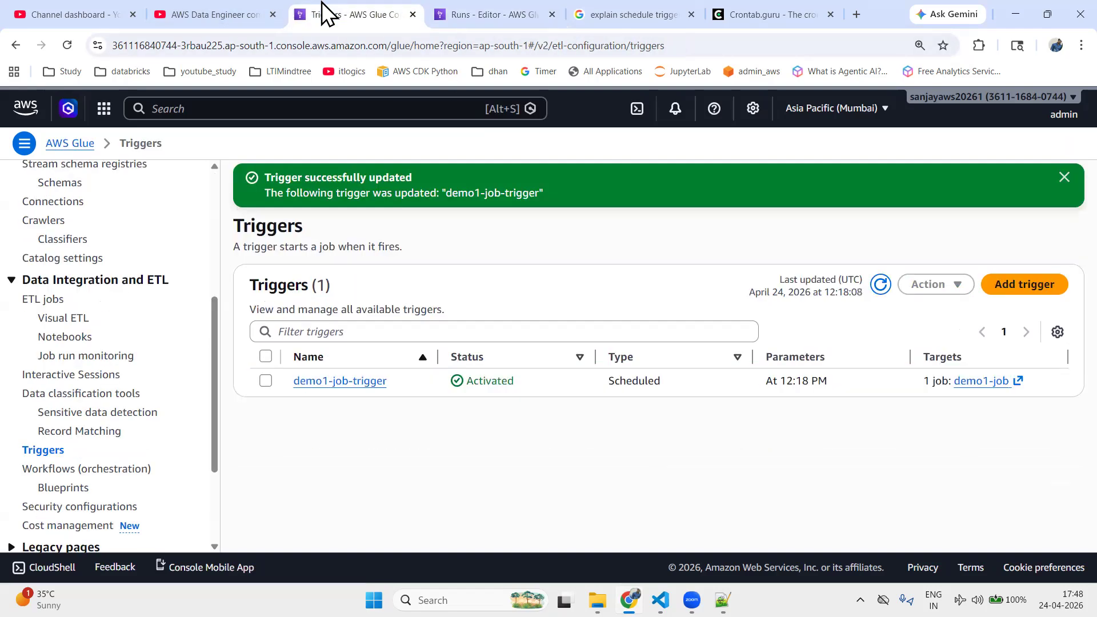
drag(770, 377, 839, 387)
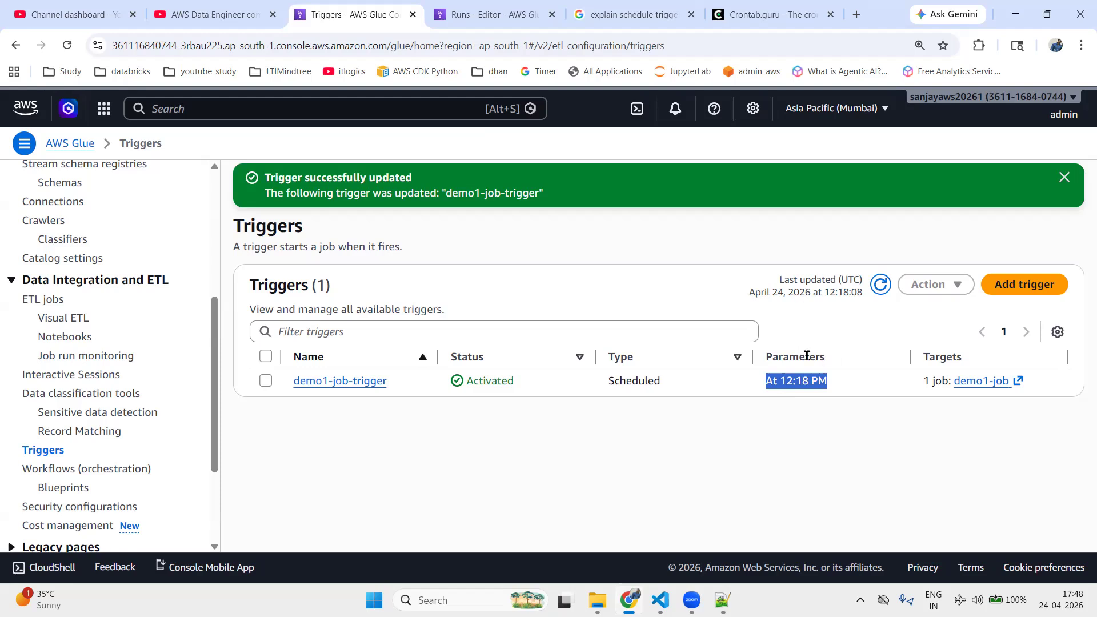
click(506, 14)
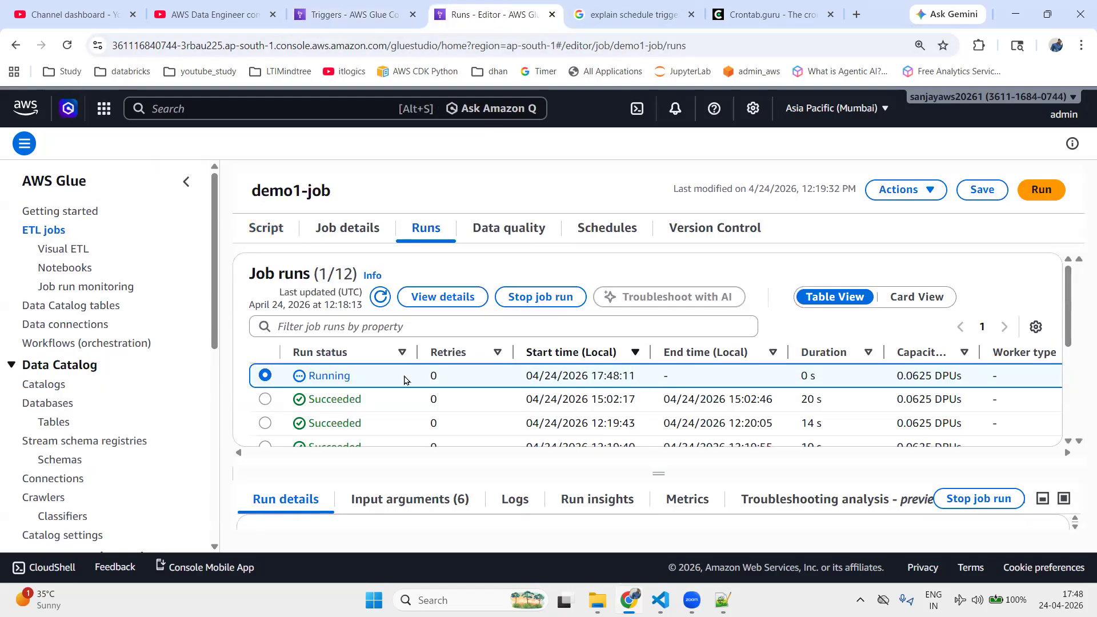
click(382, 12)
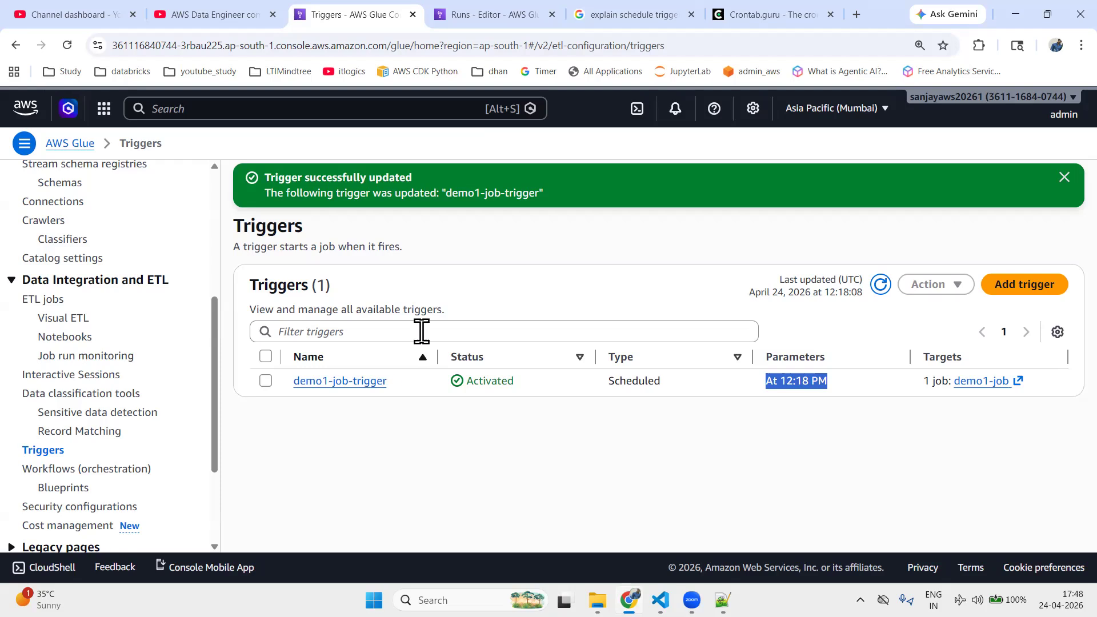
Start a new trigger named demo1 with the Schedule type and Daily frequency, and continue to choosing jobs or crawlers
click(1064, 178)
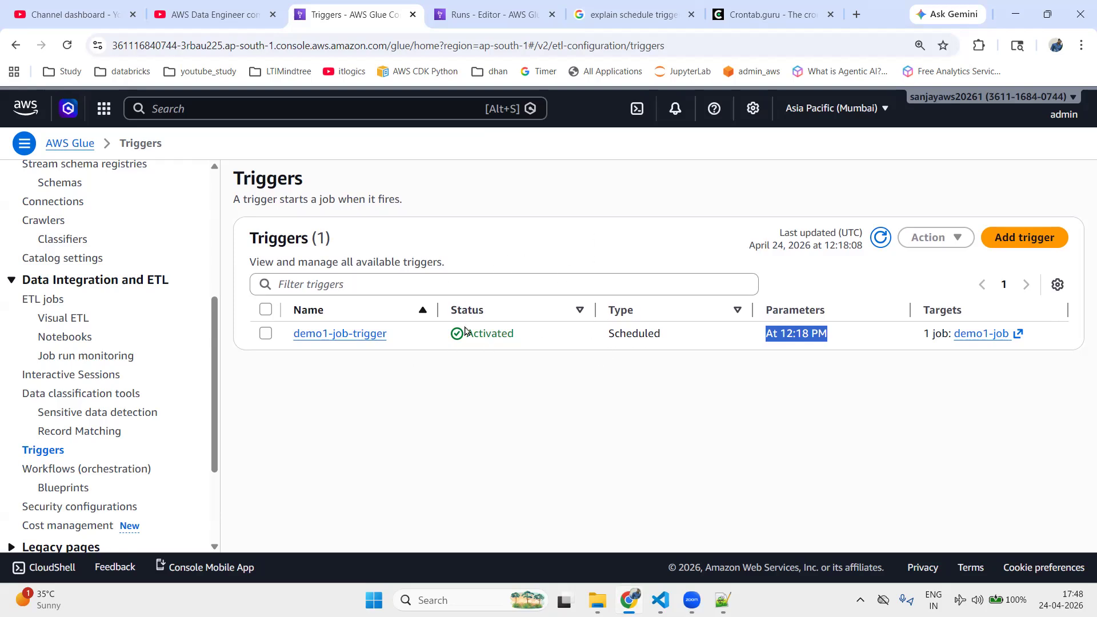
click(1024, 237)
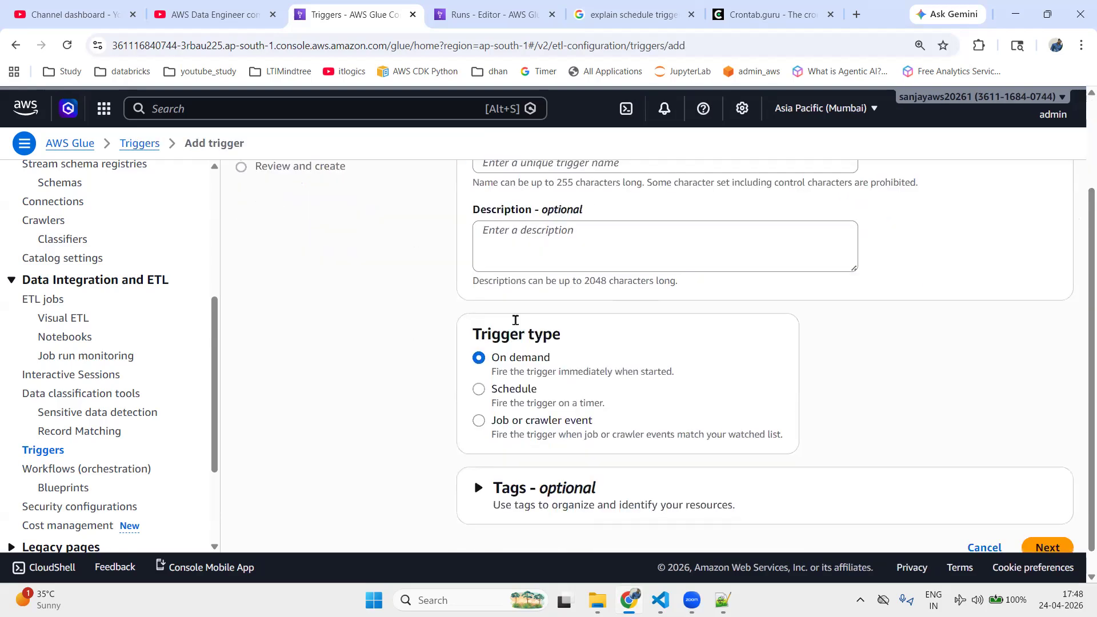
click(607, 286)
text(demo1)
scroll(574, 410, down, 3)
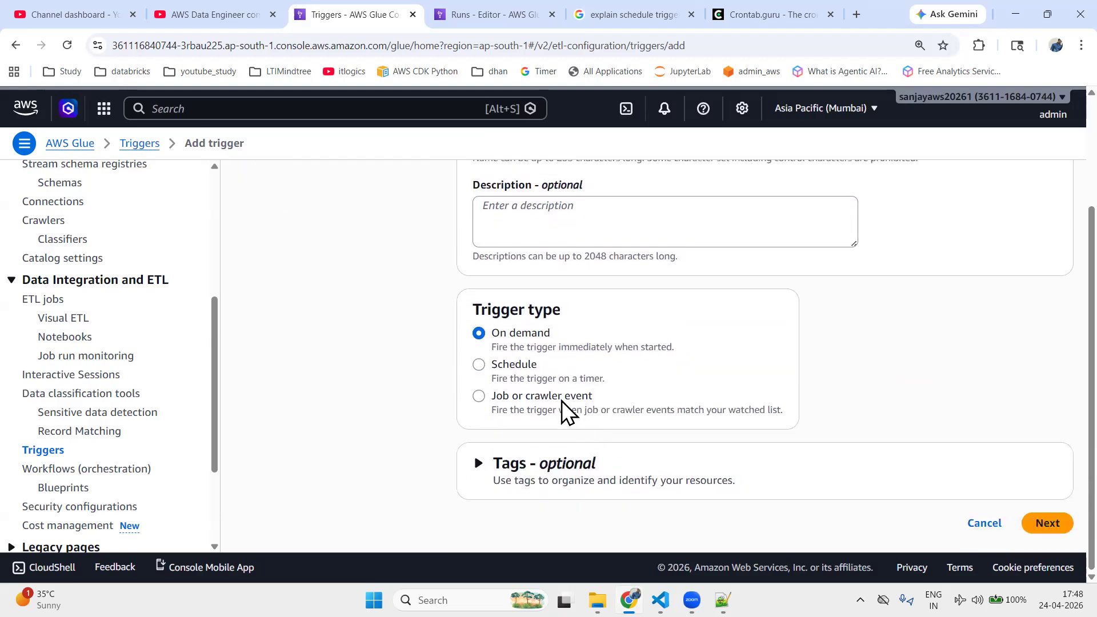
click(479, 368)
scroll(650, 437, down, 3)
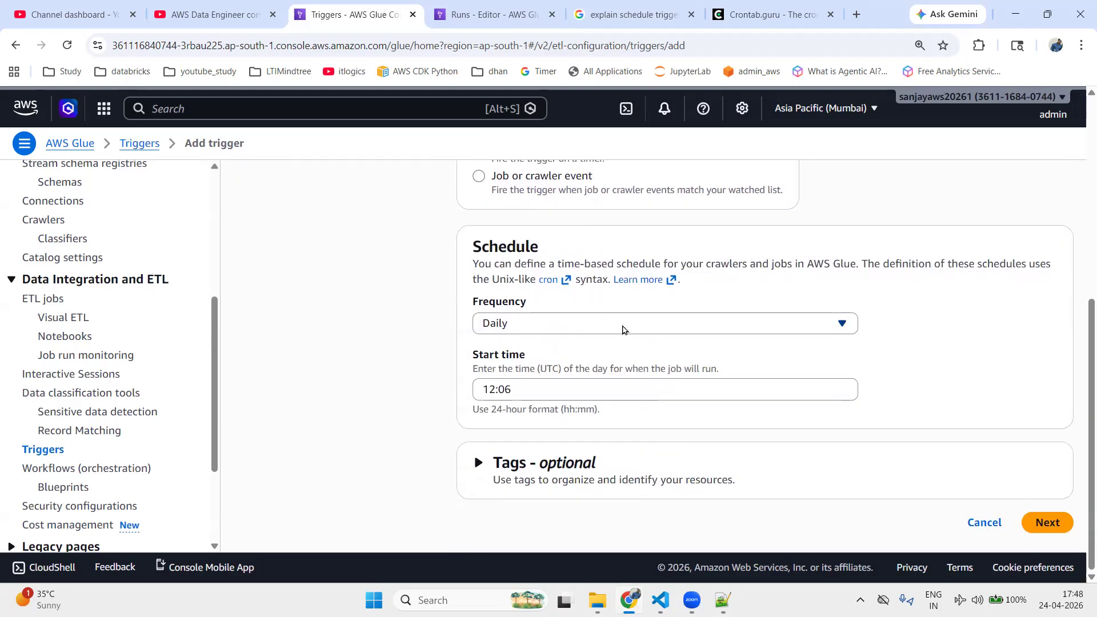
click(1047, 522)
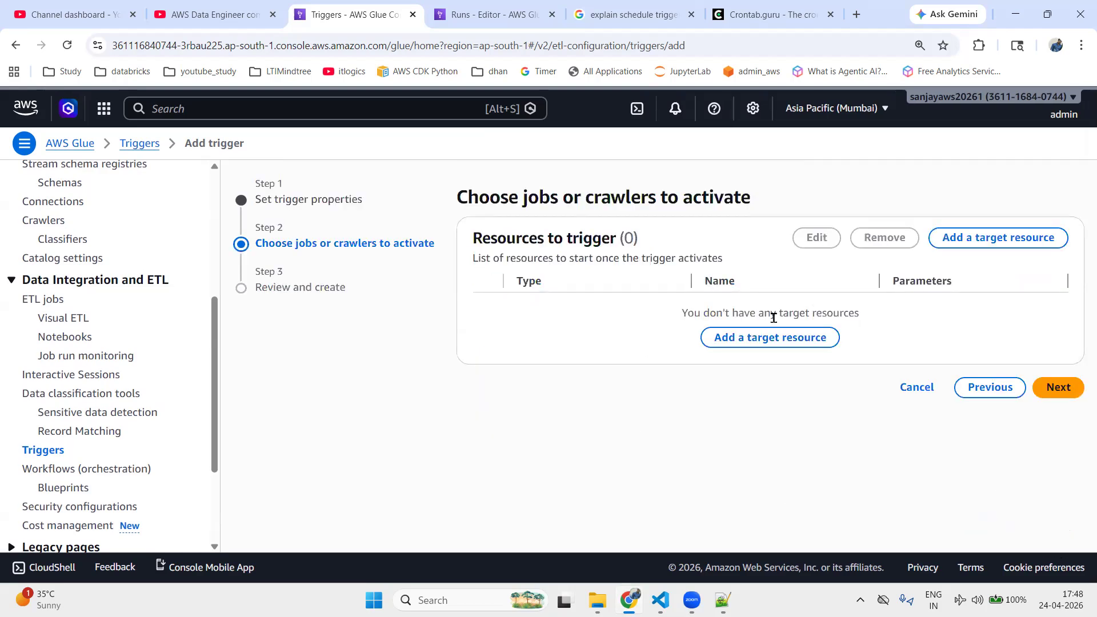
Add the job order-analytics-etl as the trigger's target resource and continue to the review
click(725, 337)
click(328, 382)
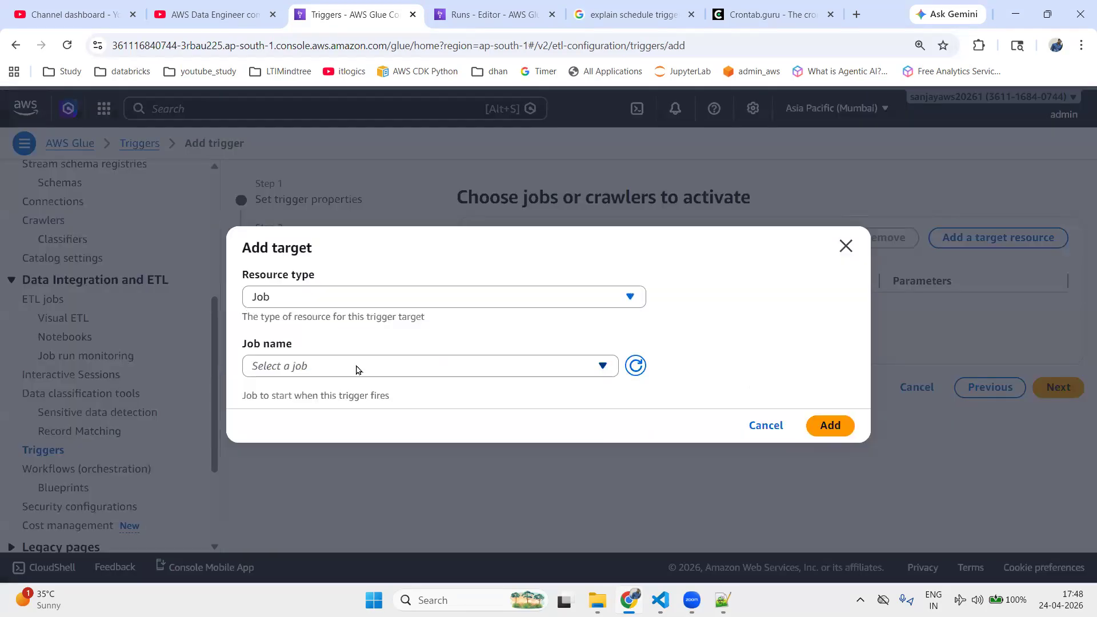
click(389, 304)
click(341, 343)
click(341, 369)
click(323, 438)
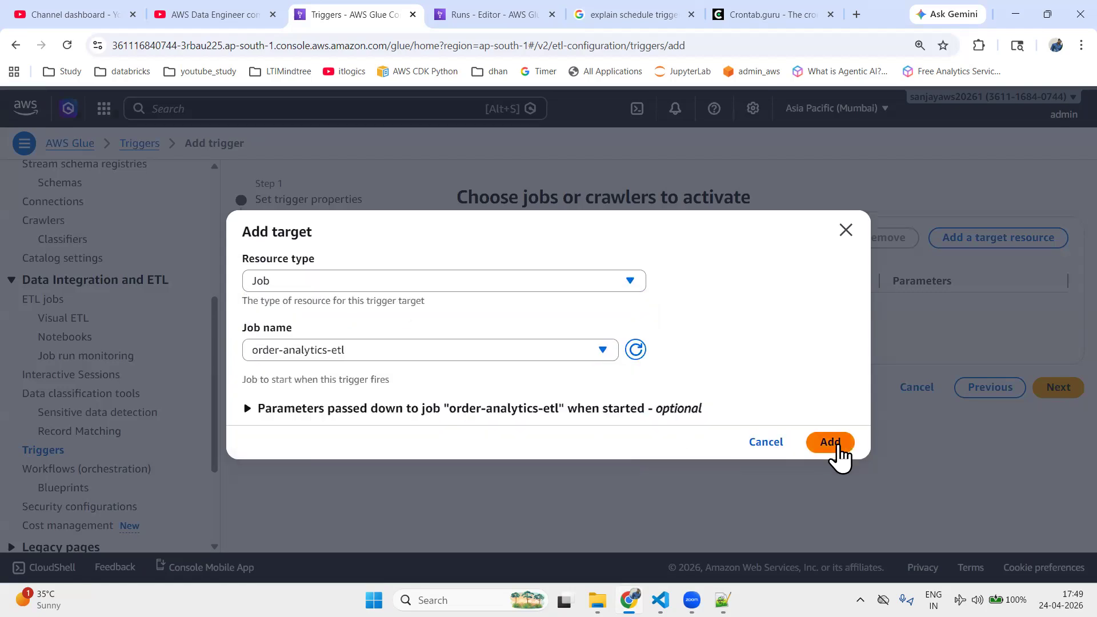
click(831, 448)
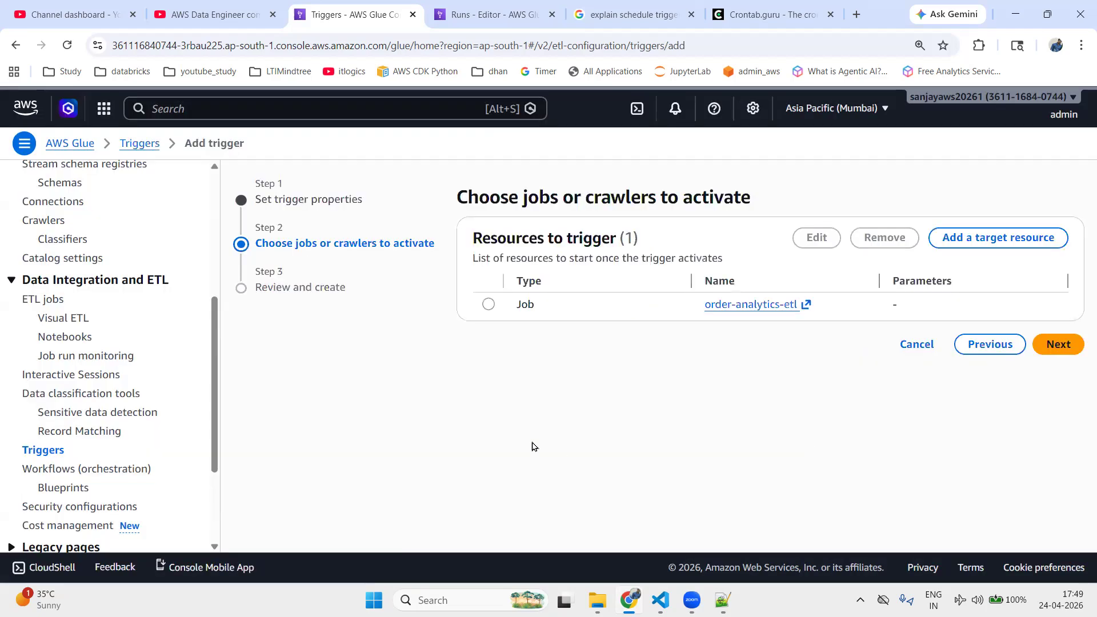
click(1058, 344)
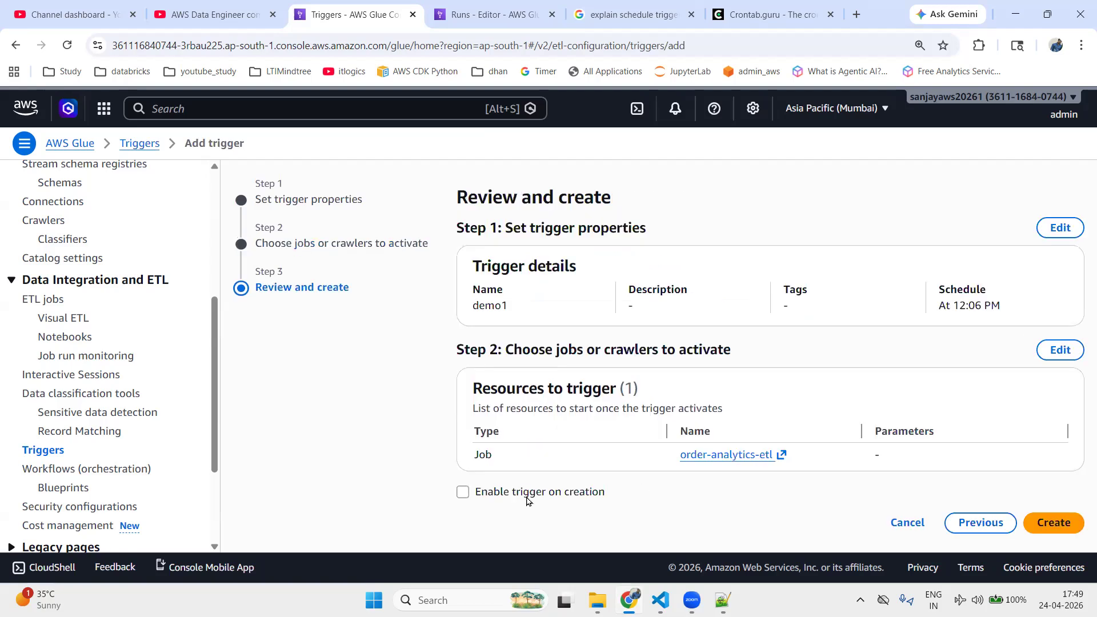
Enable the demo1 trigger on creation, create it, and return to the triggers list
click(463, 492)
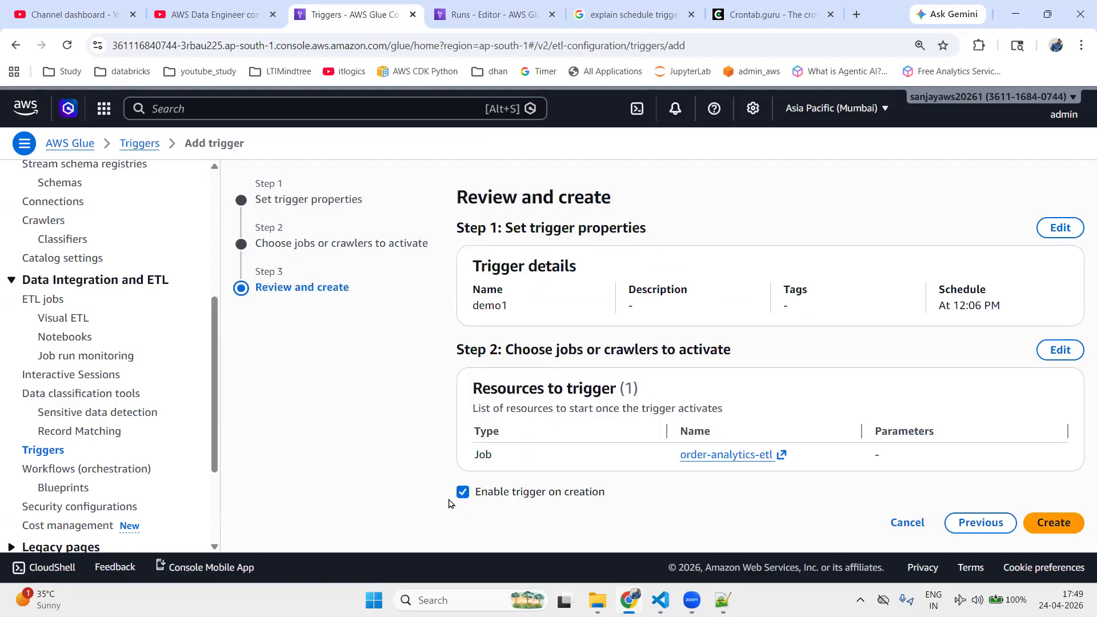
click(1073, 527)
click(1054, 177)
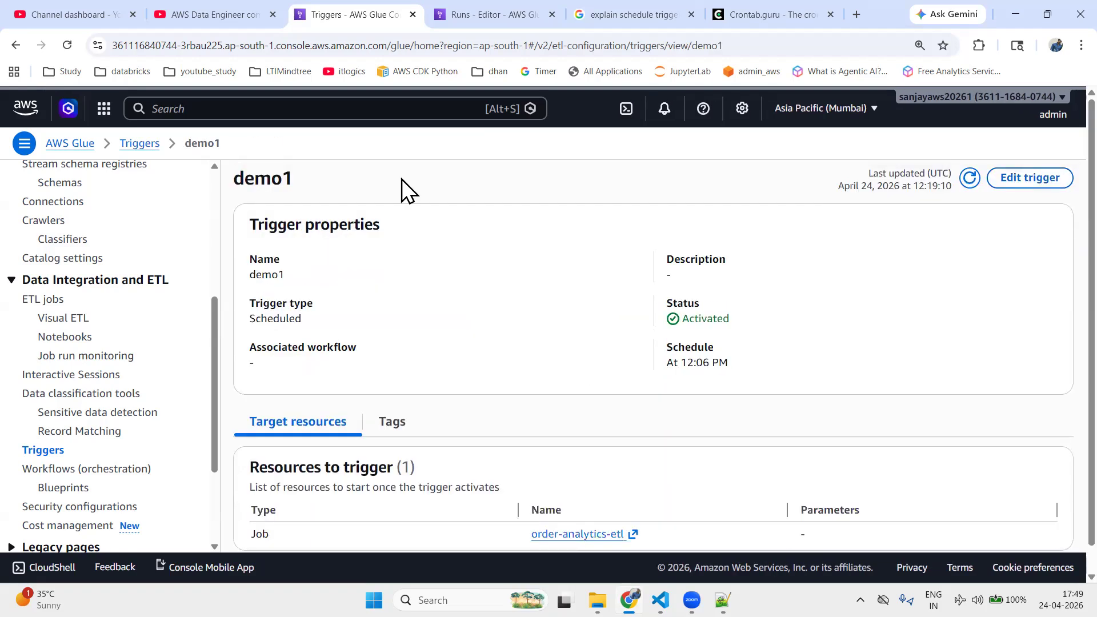
click(49, 450)
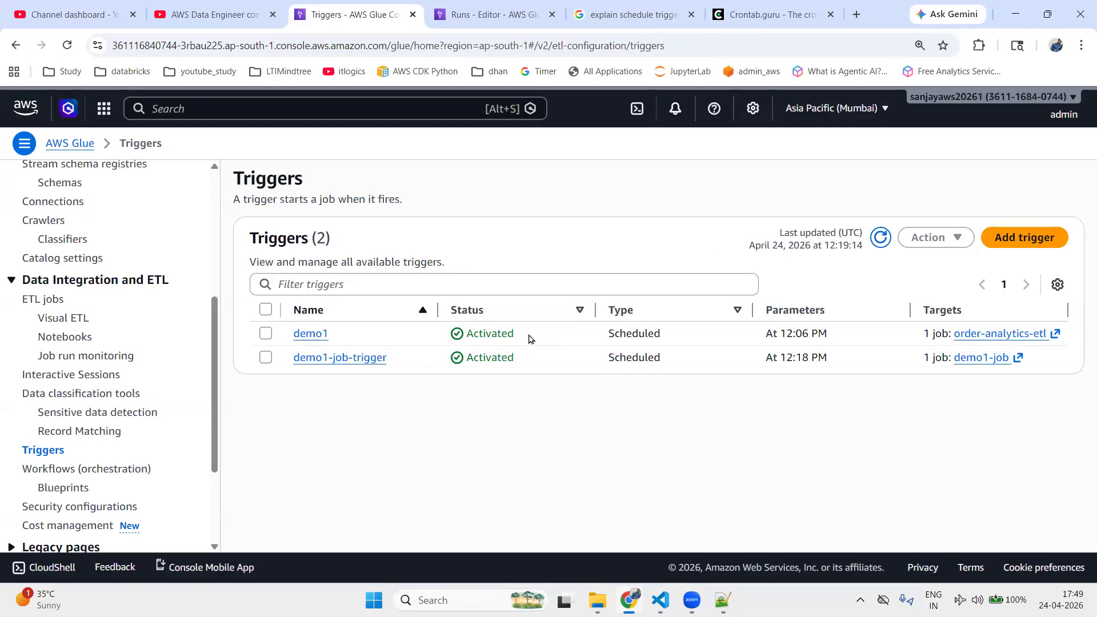
Deactivate both the demo1 and demo1-job-trigger triggers together and refresh the triggers list
drag(529, 339, 467, 342)
click(266, 310)
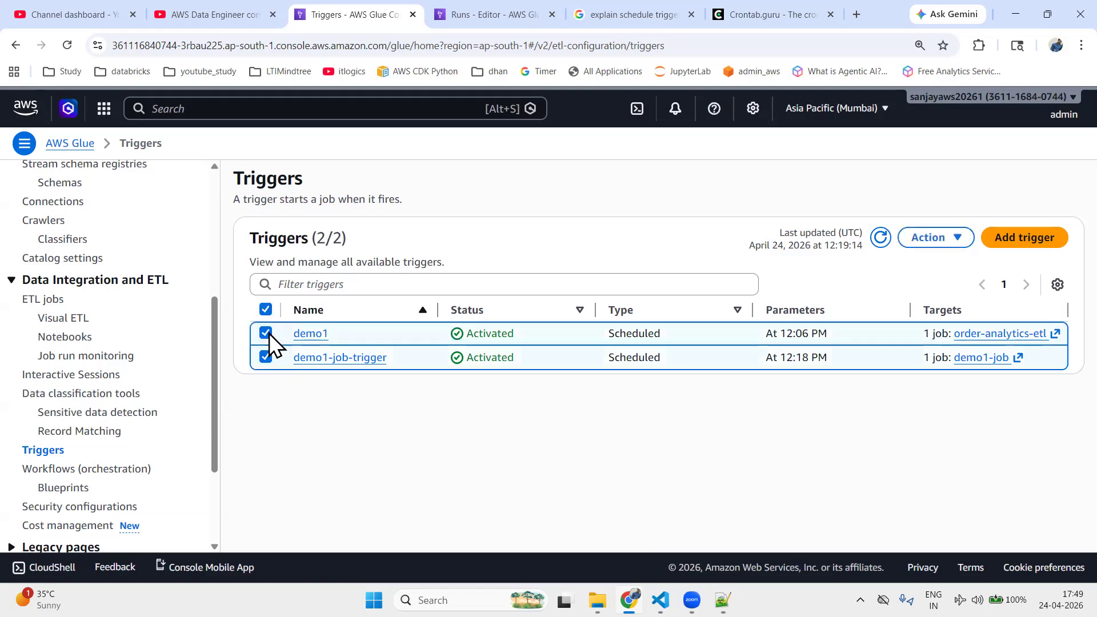
click(928, 239)
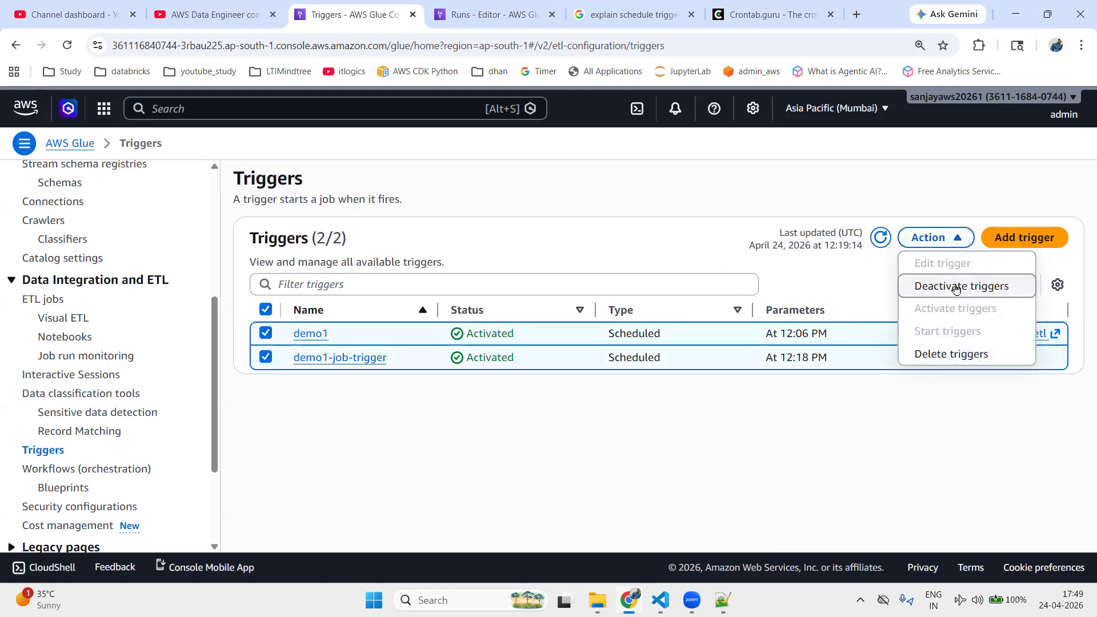
click(956, 288)
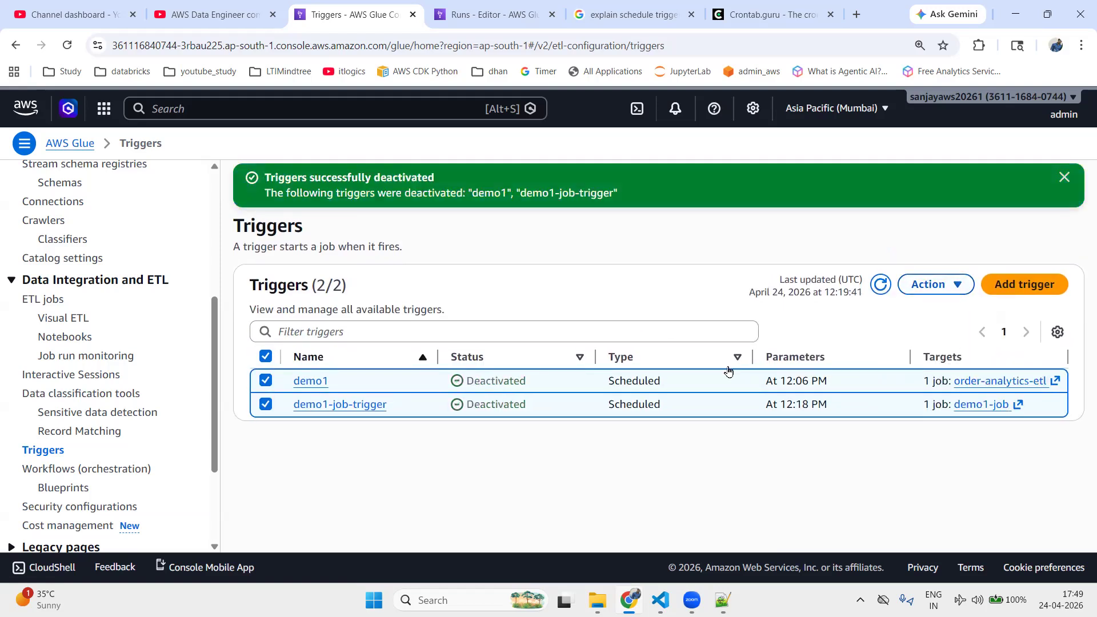
click(1064, 177)
click(880, 238)
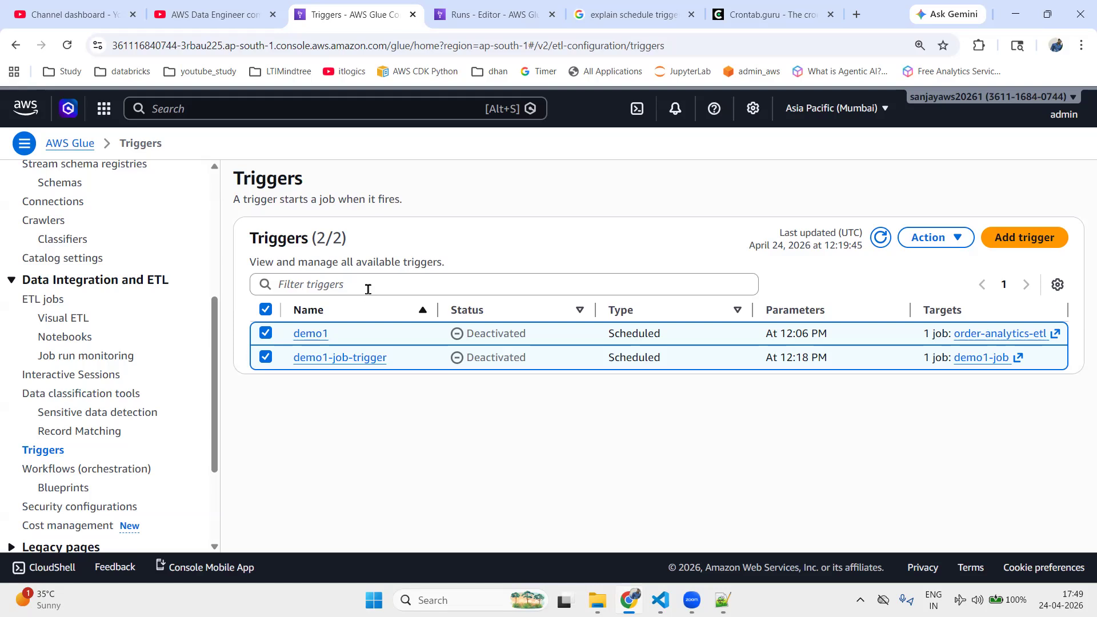
Reselect both deactivated triggers and check which actions are available for them
click(924, 239)
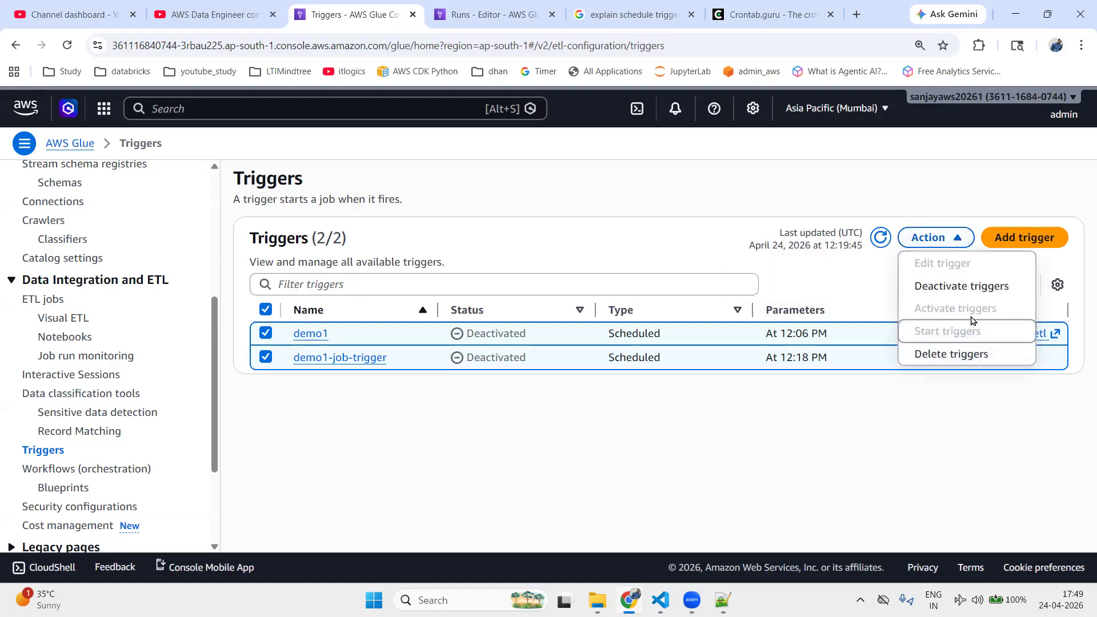
click(159, 300)
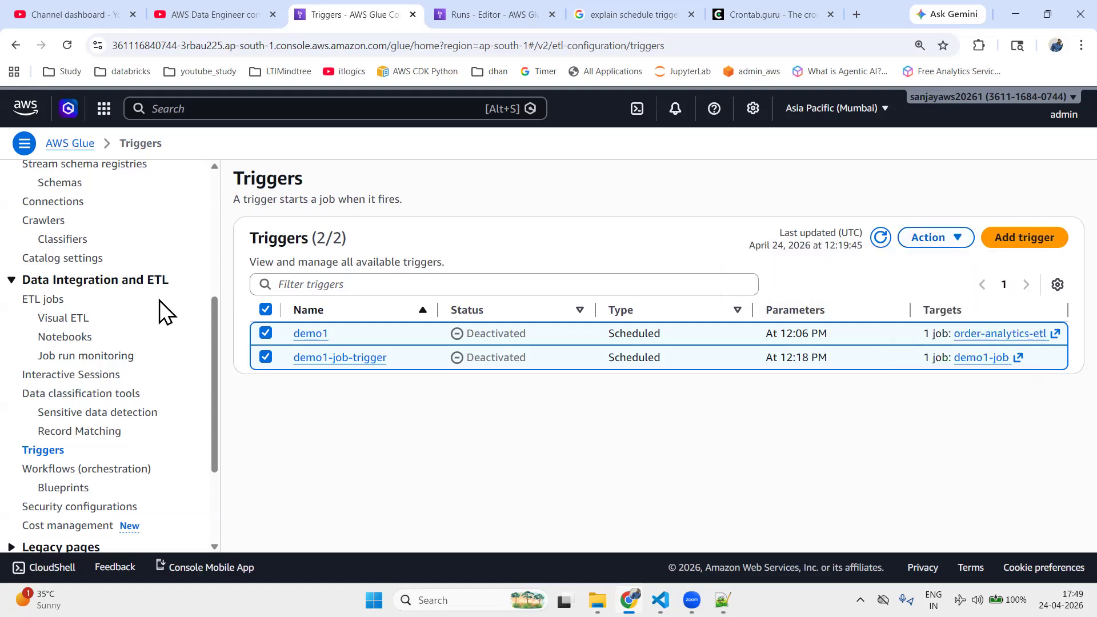
click(266, 309)
click(266, 308)
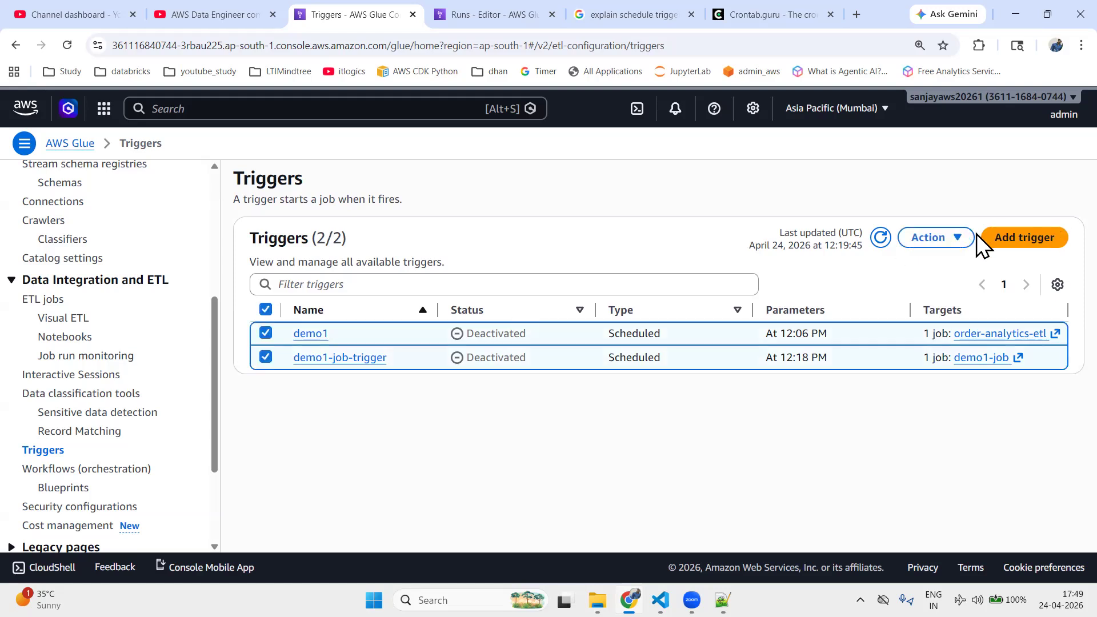
click(941, 239)
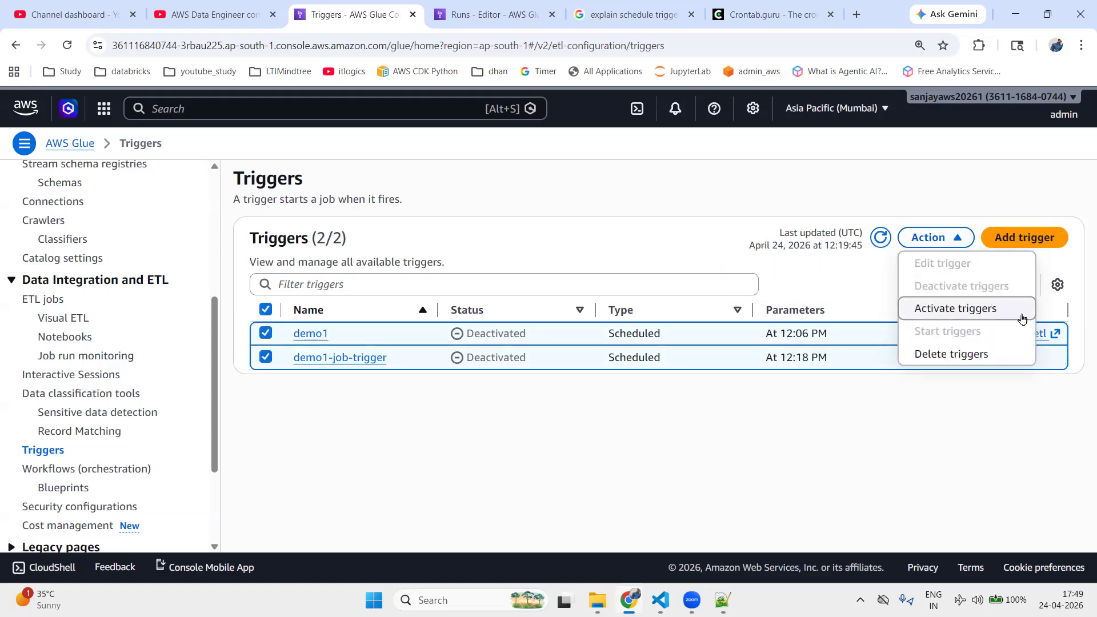
click(588, 450)
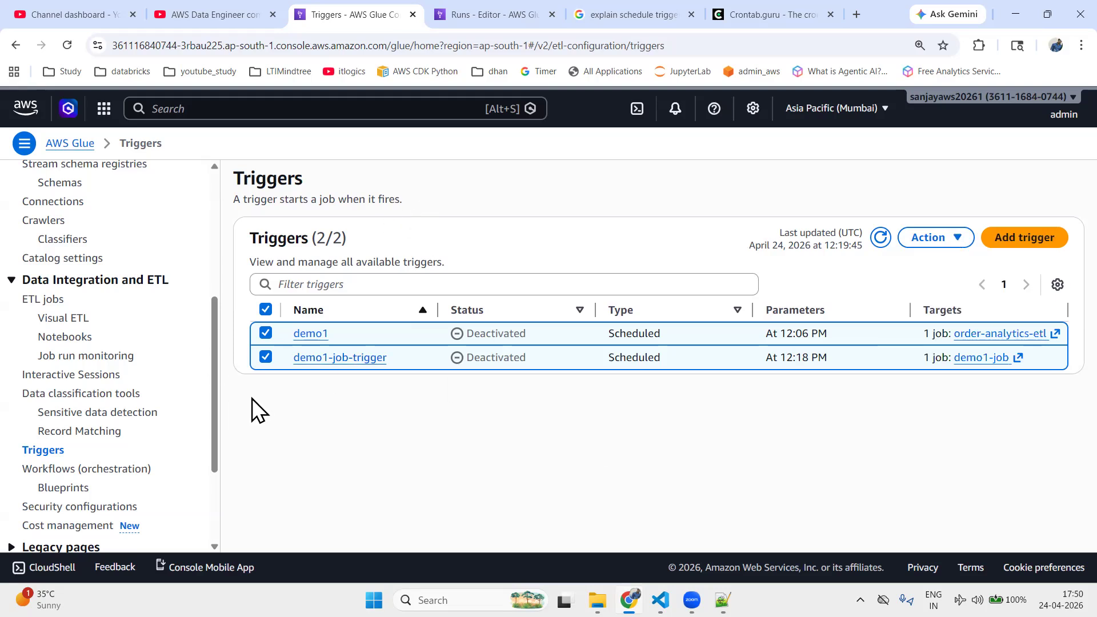
drag(215, 379, 215, 453)
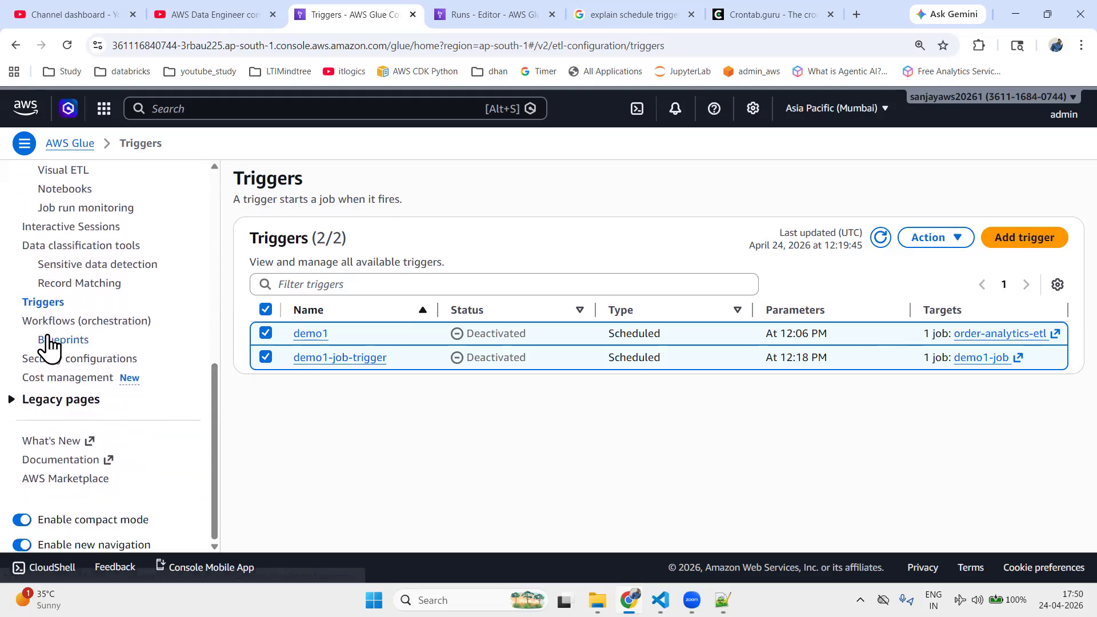